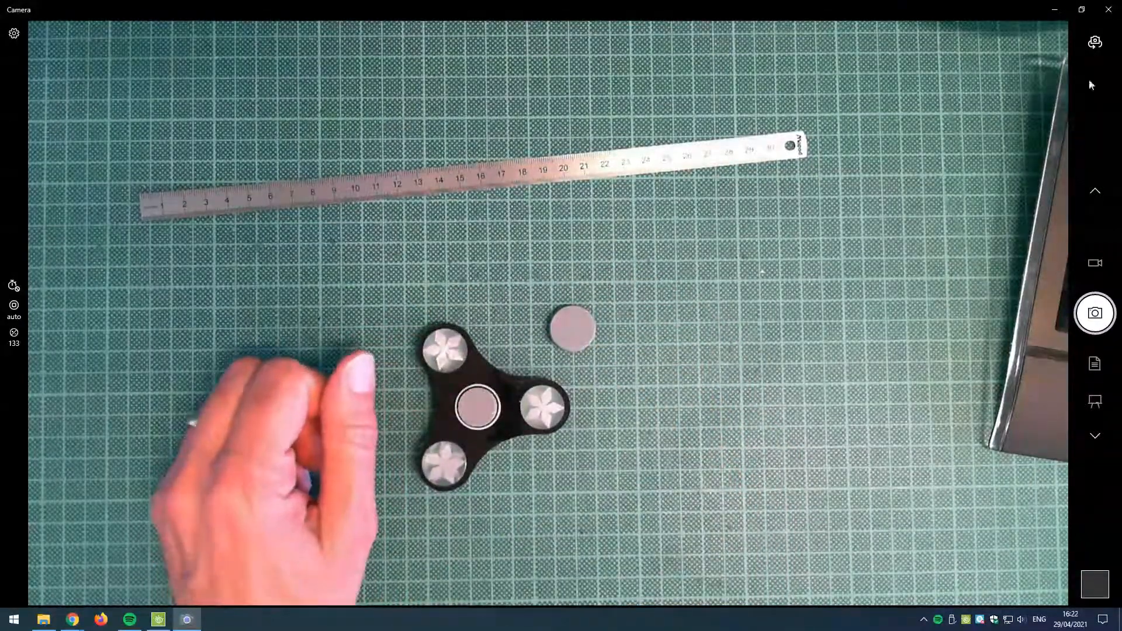
Switch from Camera to Tinkercad and examine the finger pad from the top and front, in orthographic and perspective views
left_click(1056, 9)
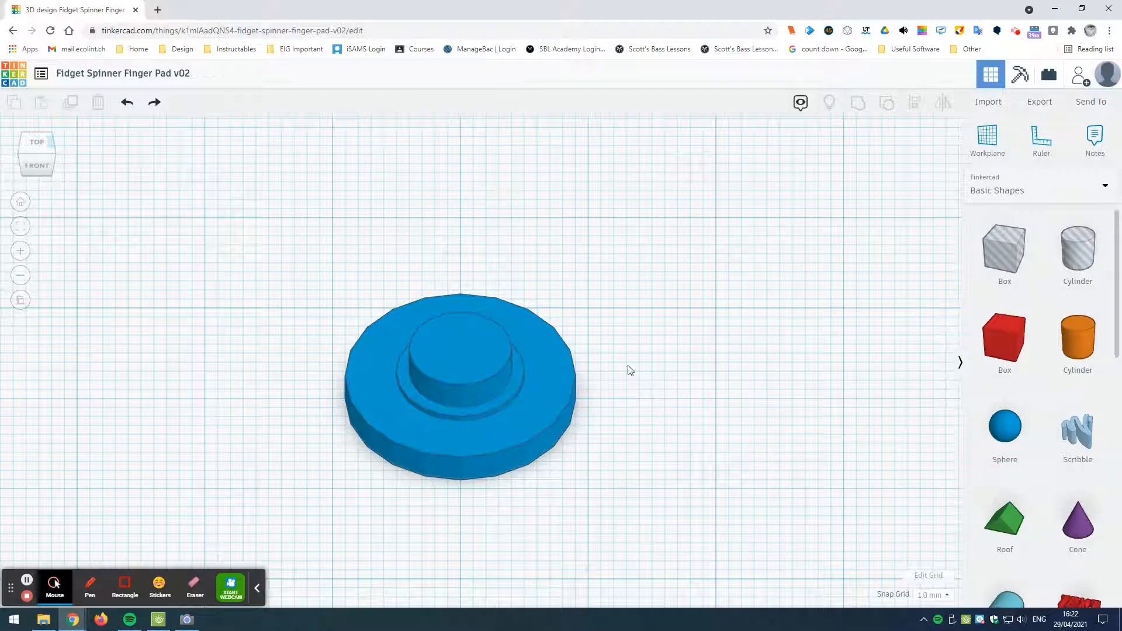
left_click(36, 150)
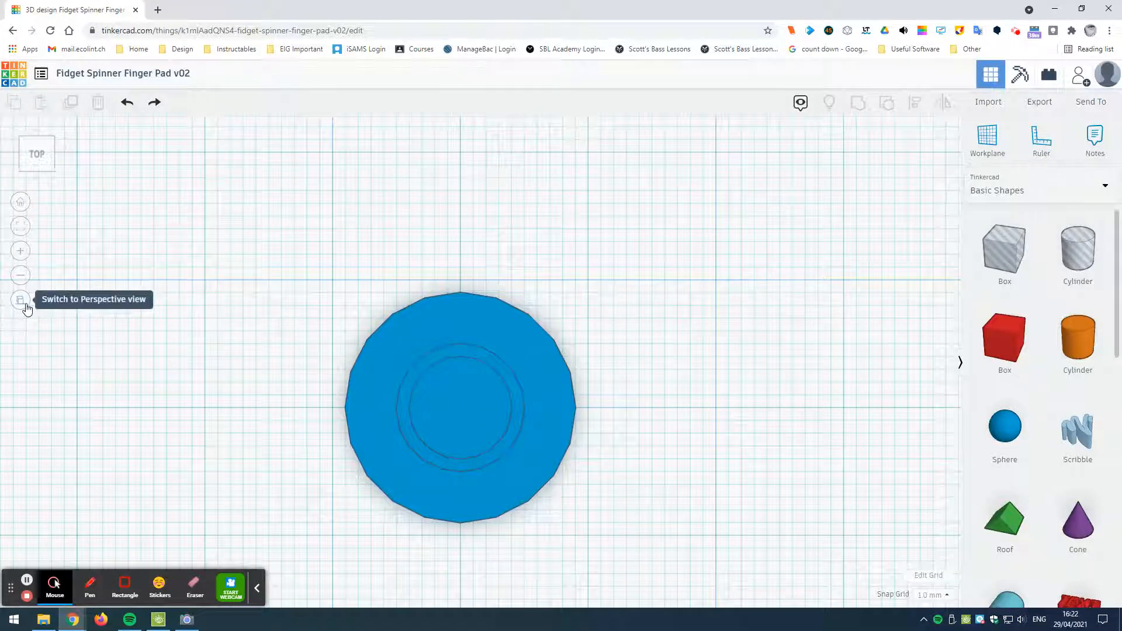
left_click(26, 305)
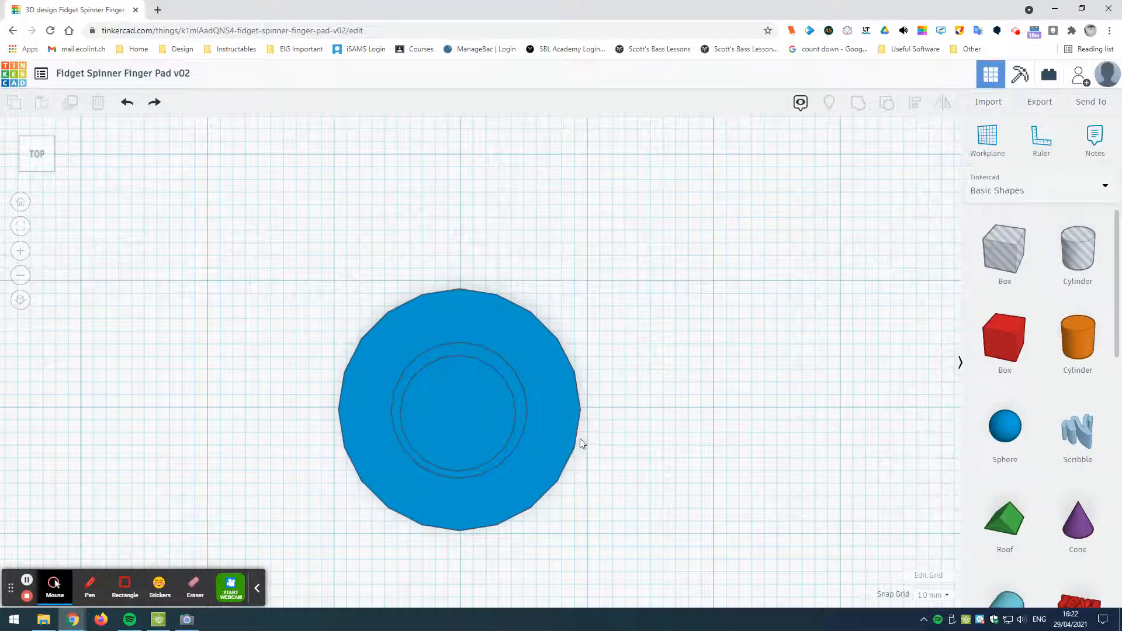
right_click_drag(582, 442, 600, 387)
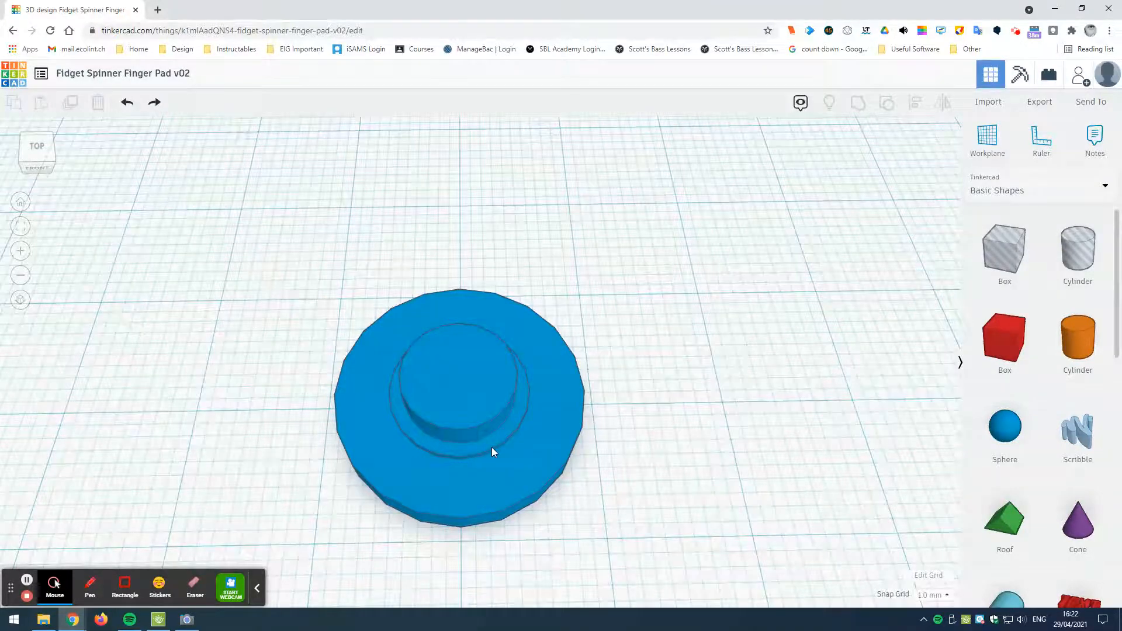
left_click(20, 301)
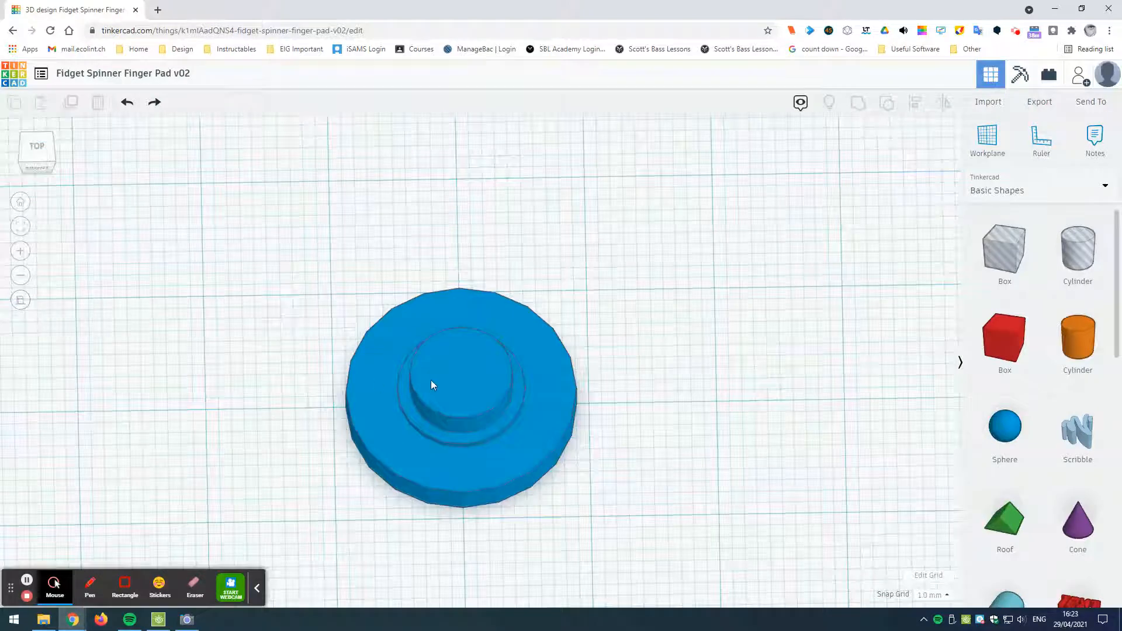
left_click(42, 153)
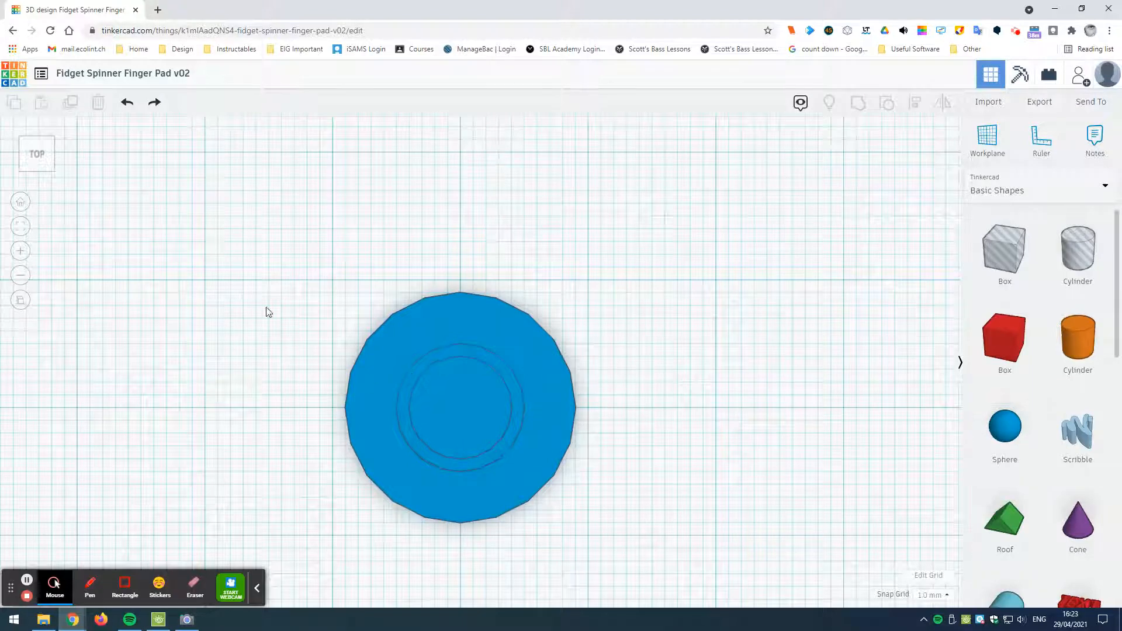
left_click(37, 174)
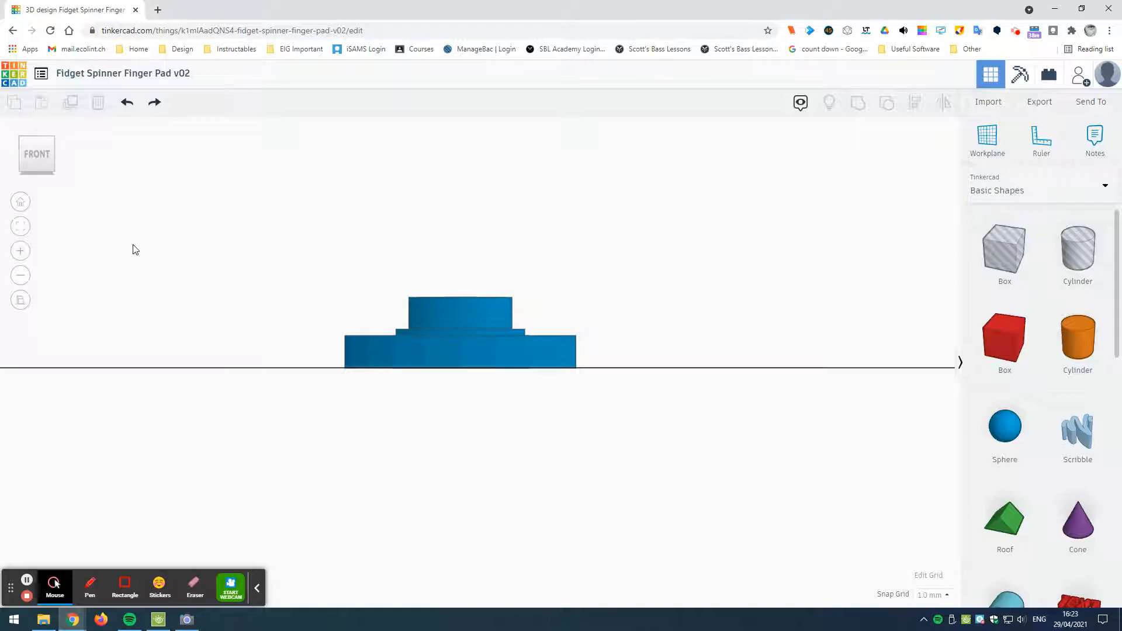
left_click(33, 138)
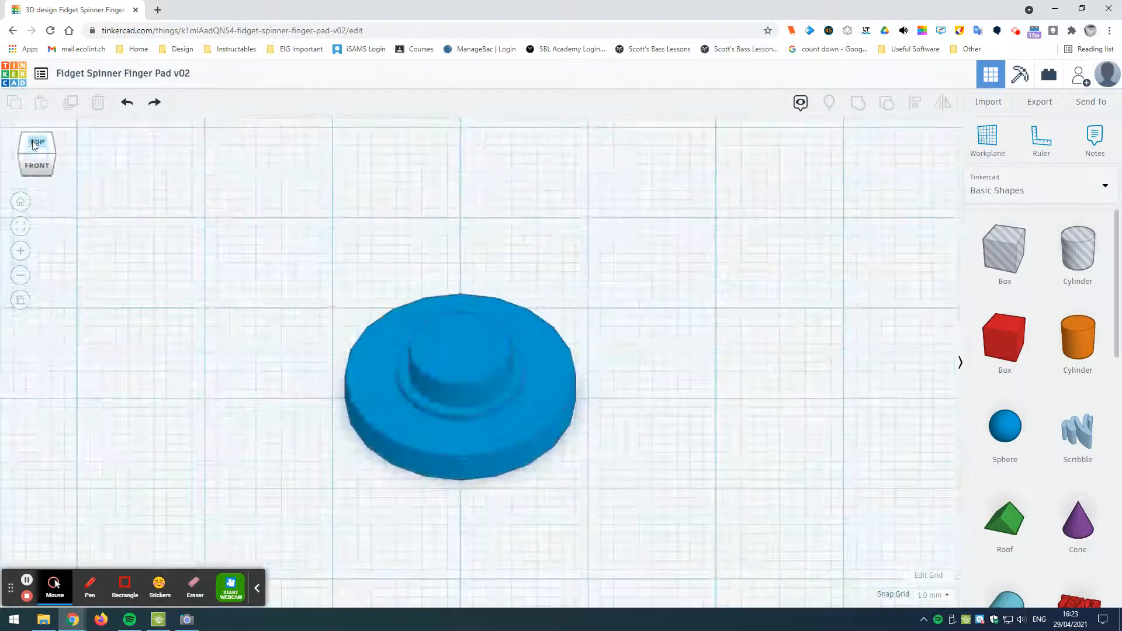
left_click(193, 617)
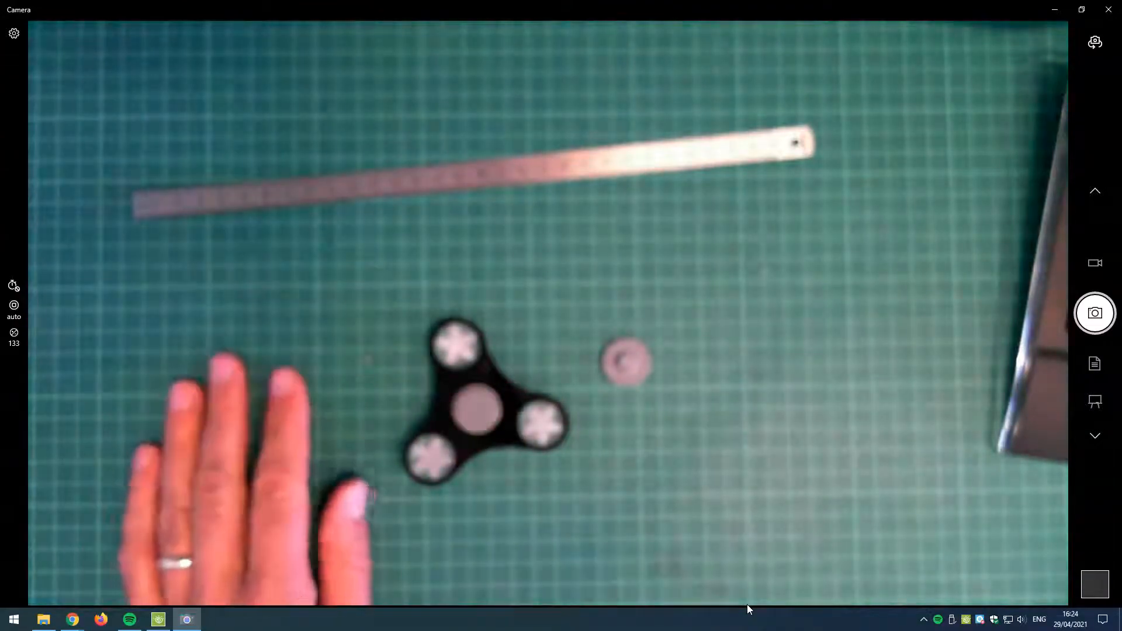
left_click(1055, 9)
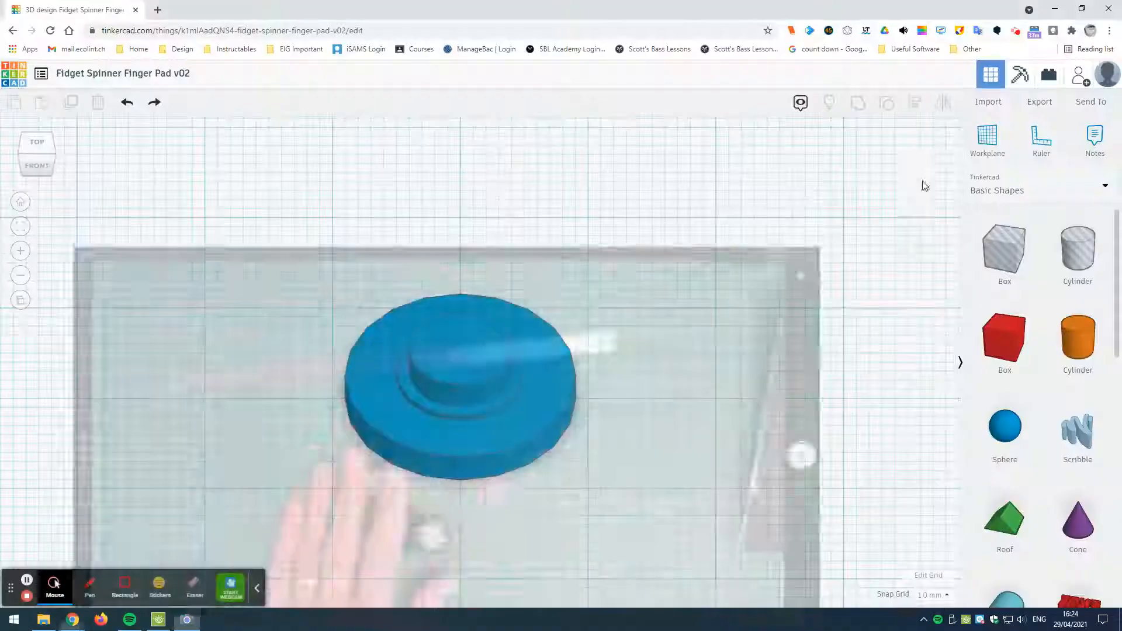
Ungroup the finger pad into its separate cylinders and clear the selection
left_click(548, 359)
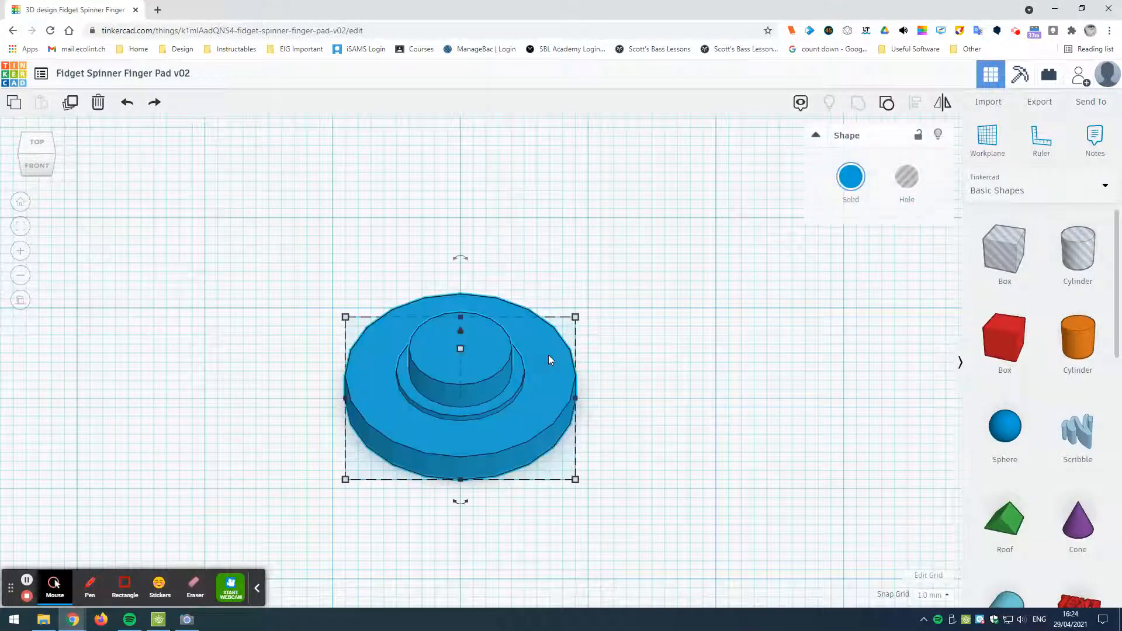
left_click(887, 105)
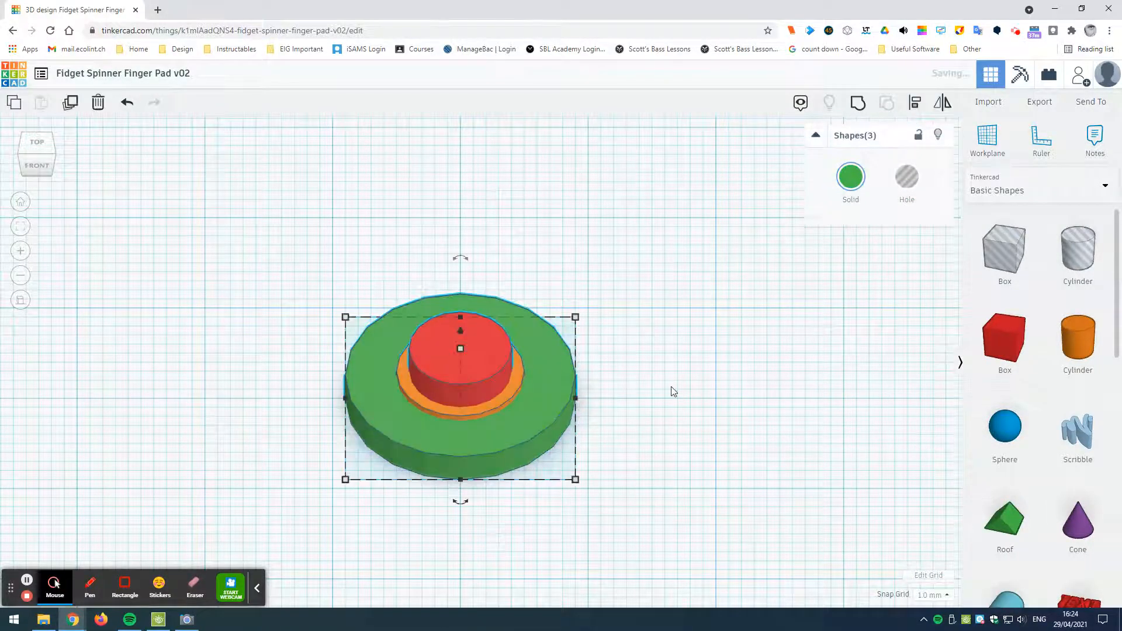
left_click(723, 354)
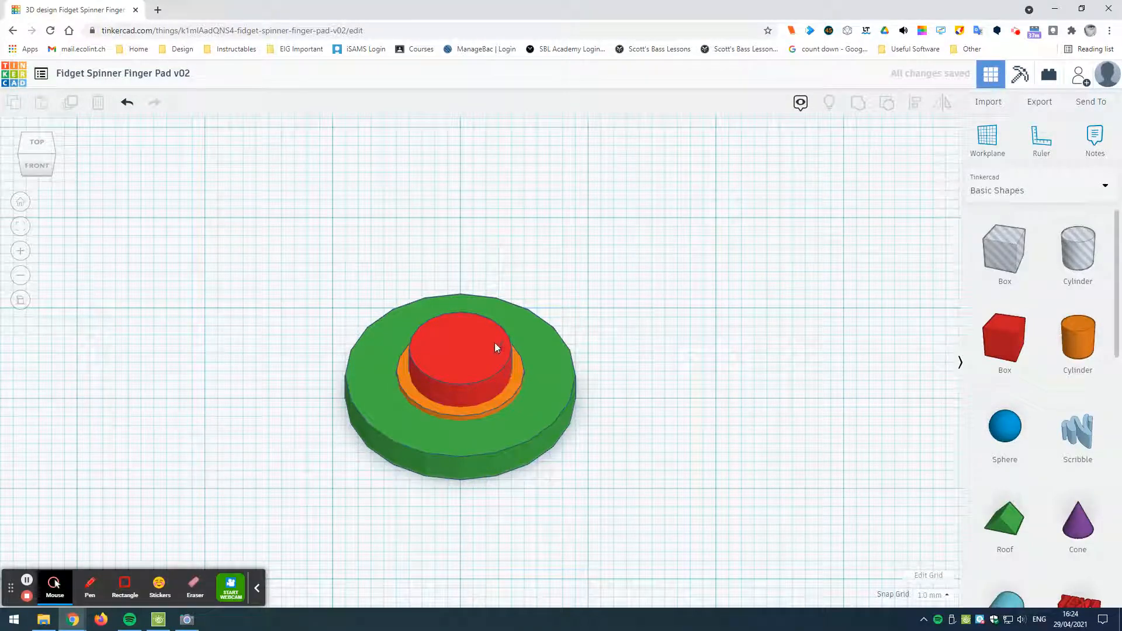
left_click(1097, 138)
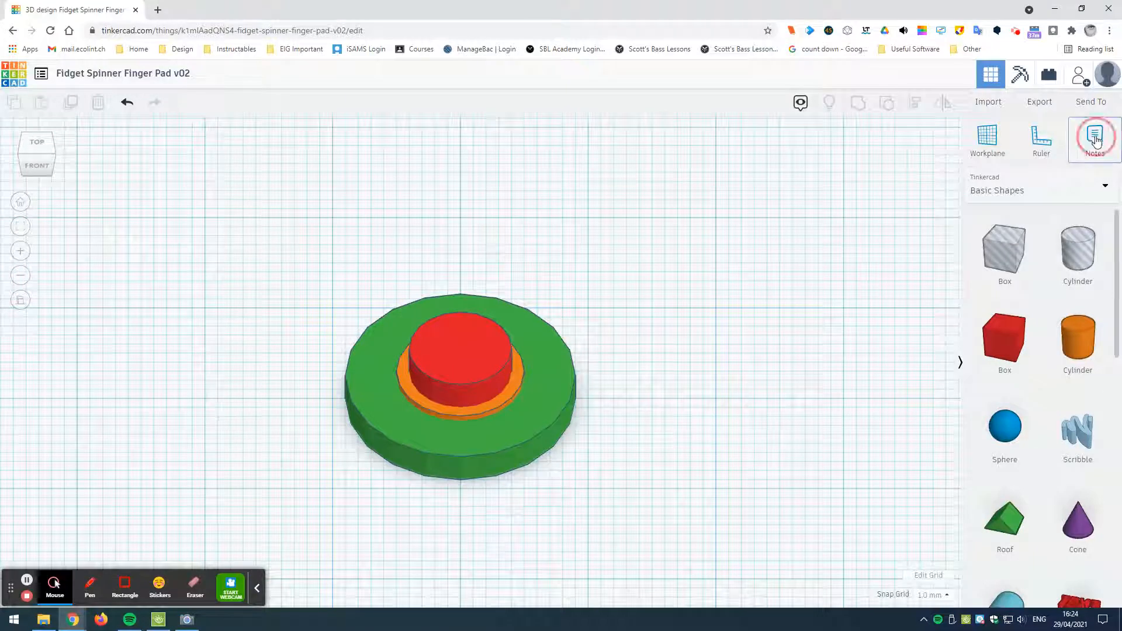
left_click(473, 330)
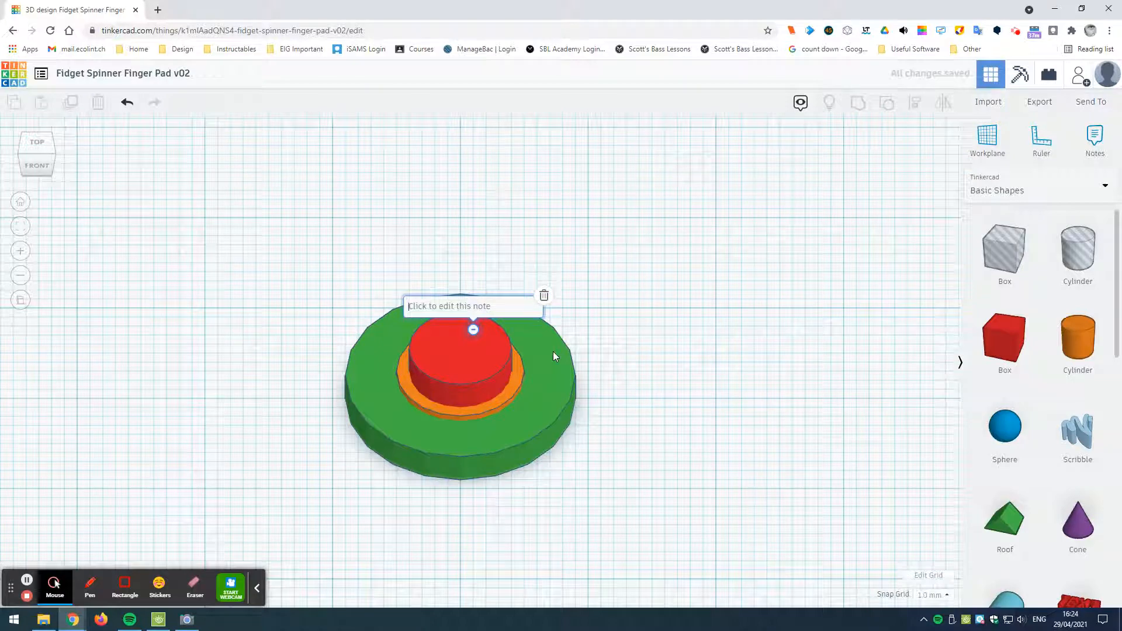
left_click(544, 295)
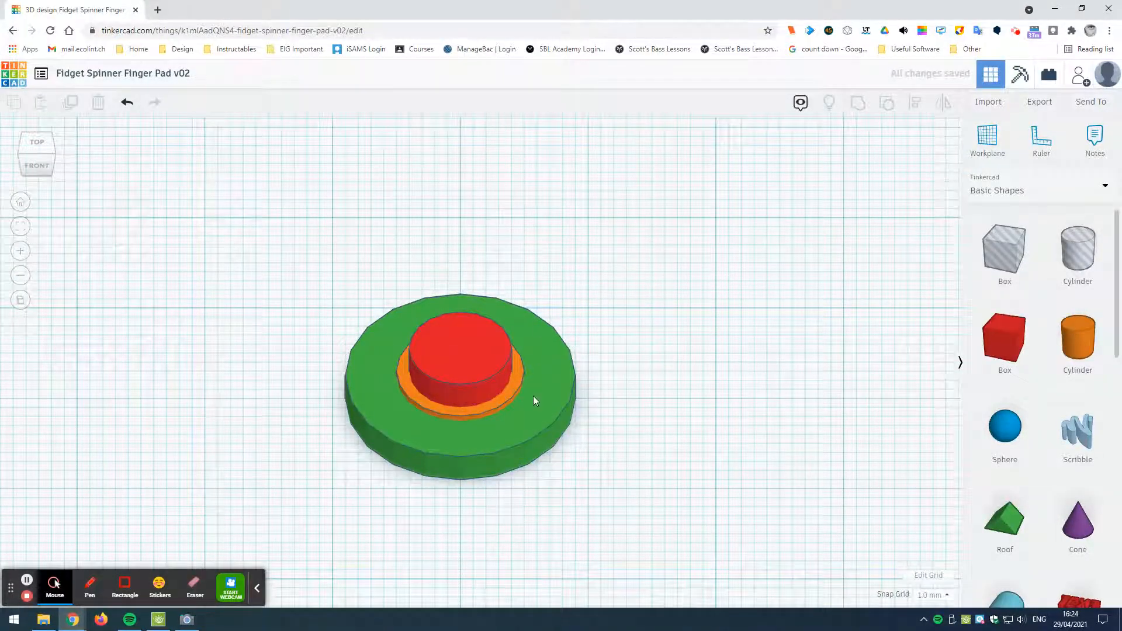
Inspect the diameters of the red, orange and green cylinders from the top view
left_click(37, 142)
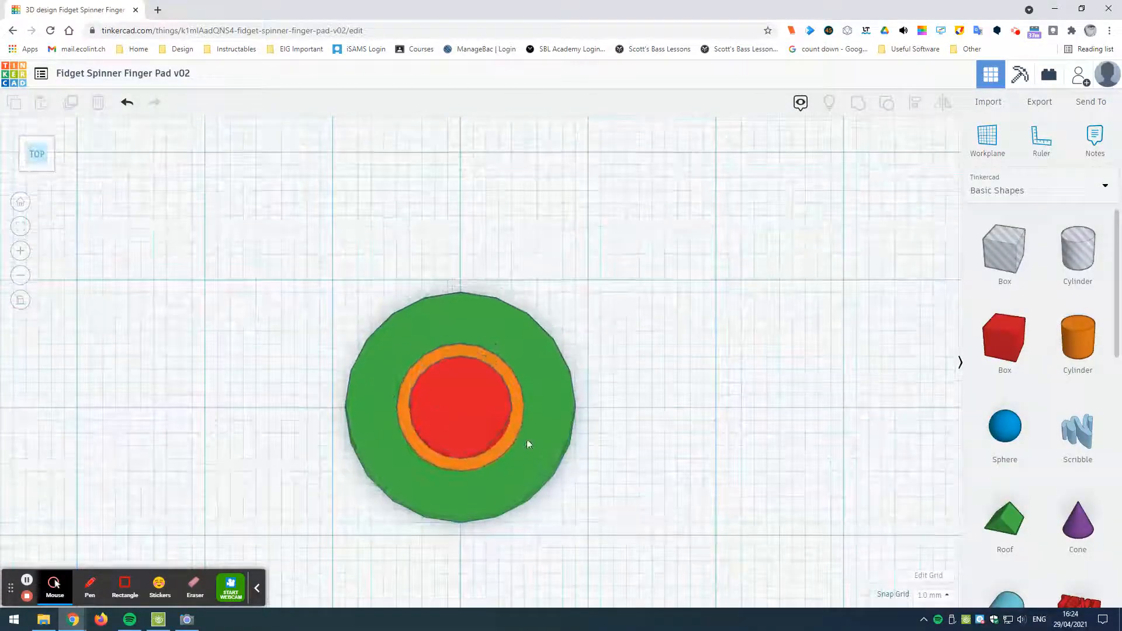
left_click(477, 413)
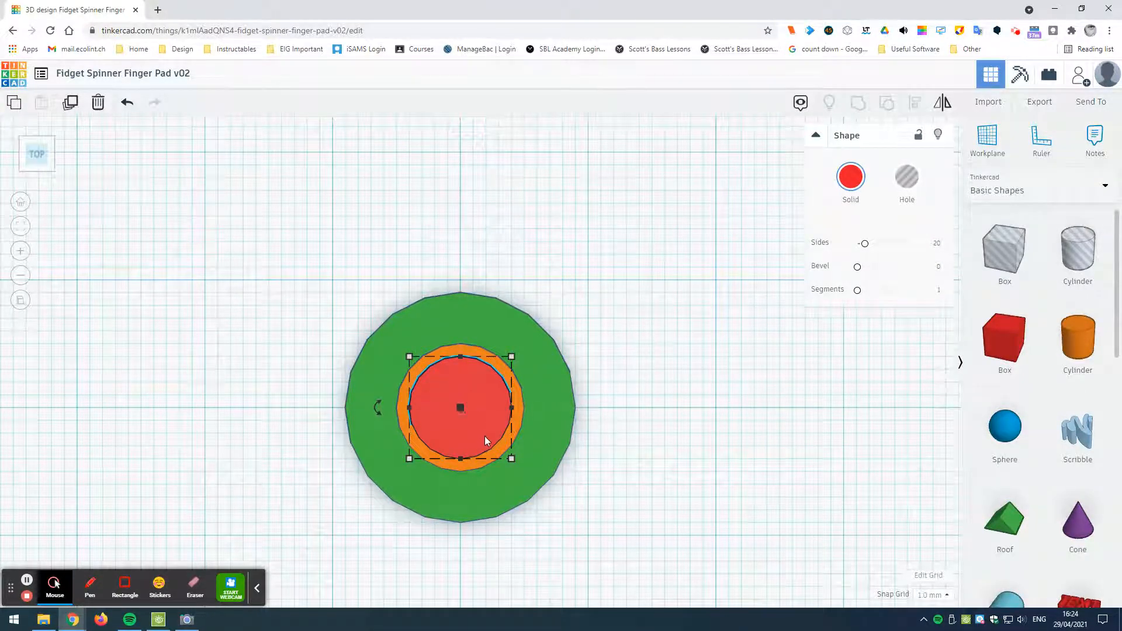
mouse_move(513, 460)
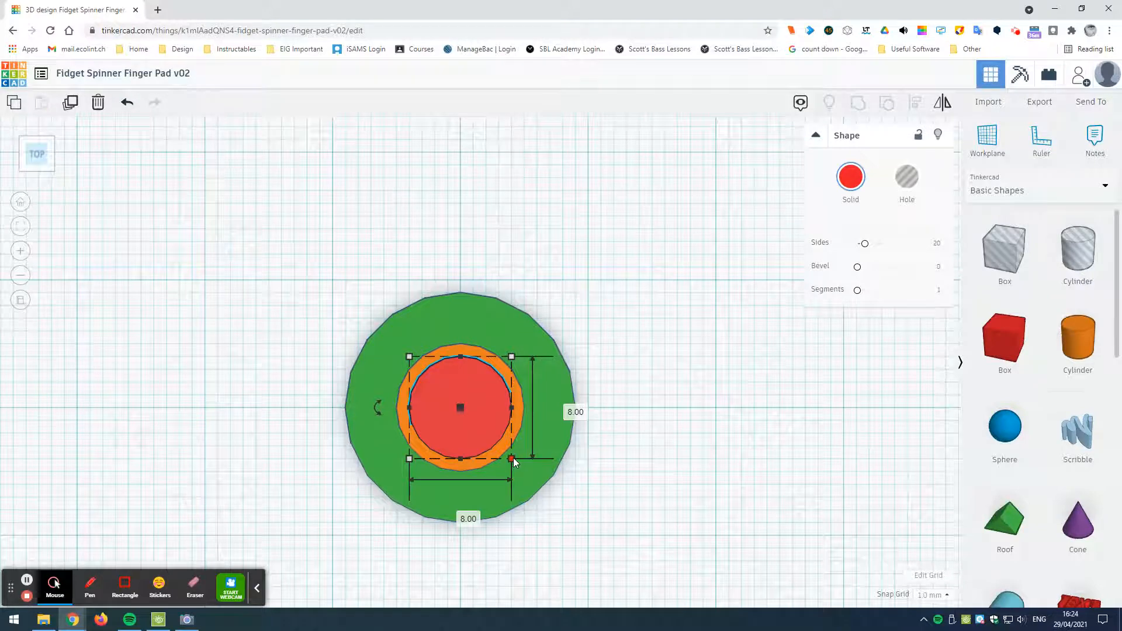
left_click(519, 414)
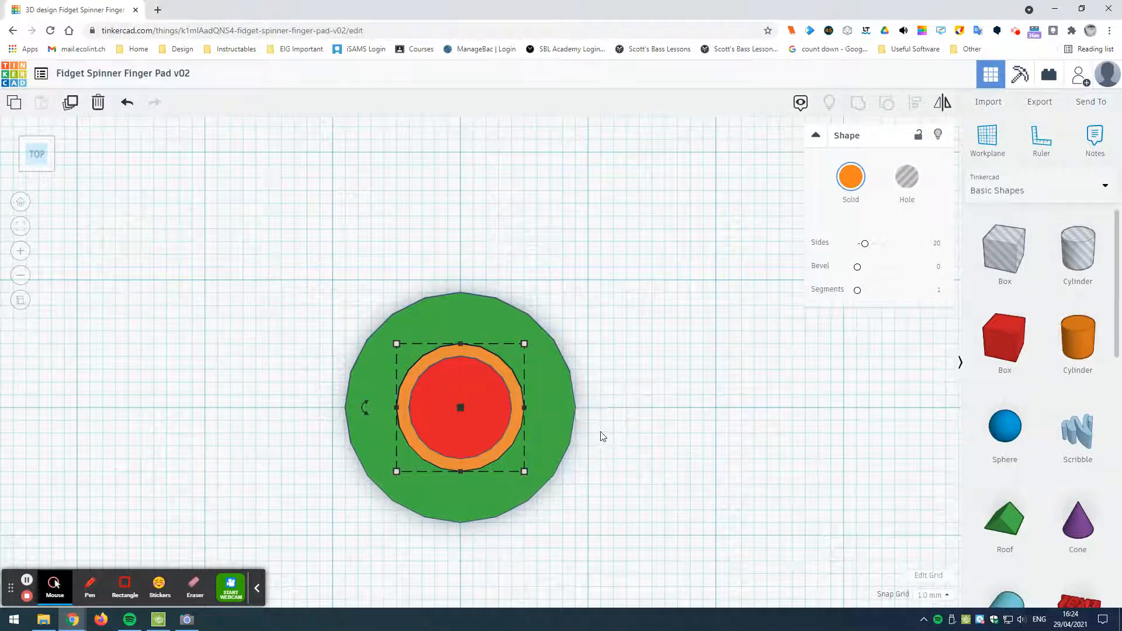
left_click(554, 420)
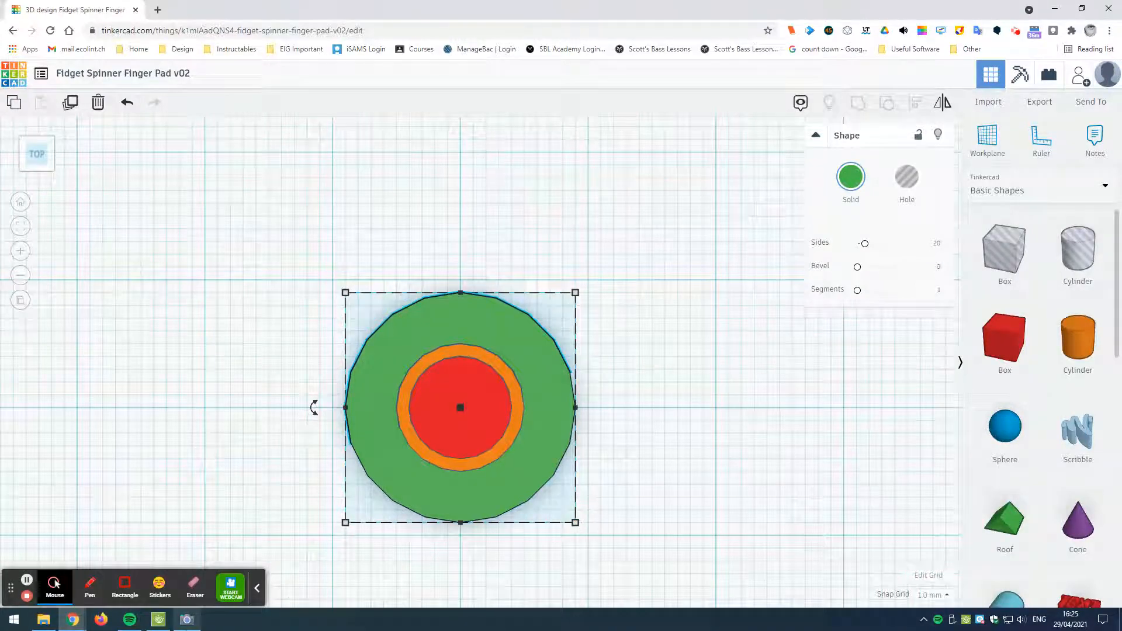
Switch to the Camera app to examine the physical fidget spinner and its finger pad, and return to Tinkercad
left_click(186, 621)
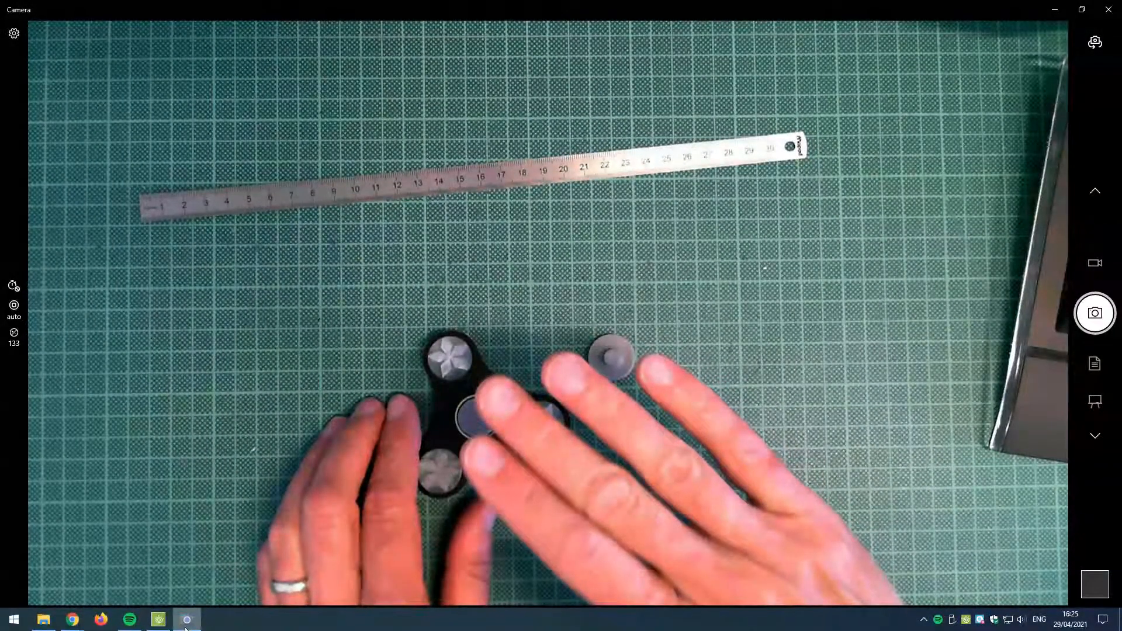
left_click(187, 624)
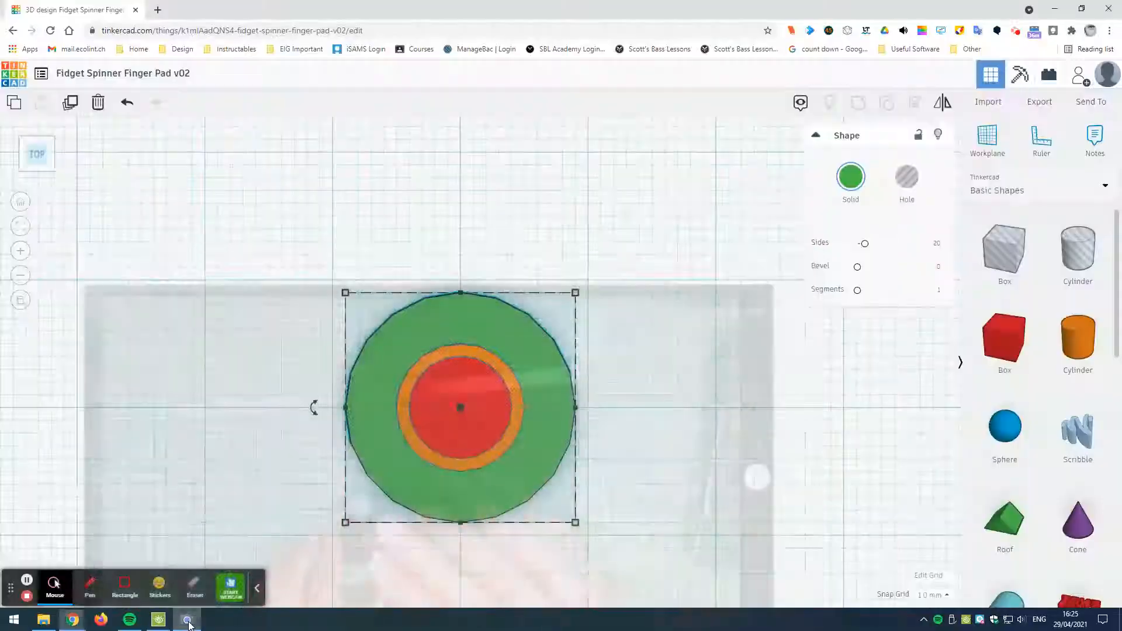
left_click(187, 624)
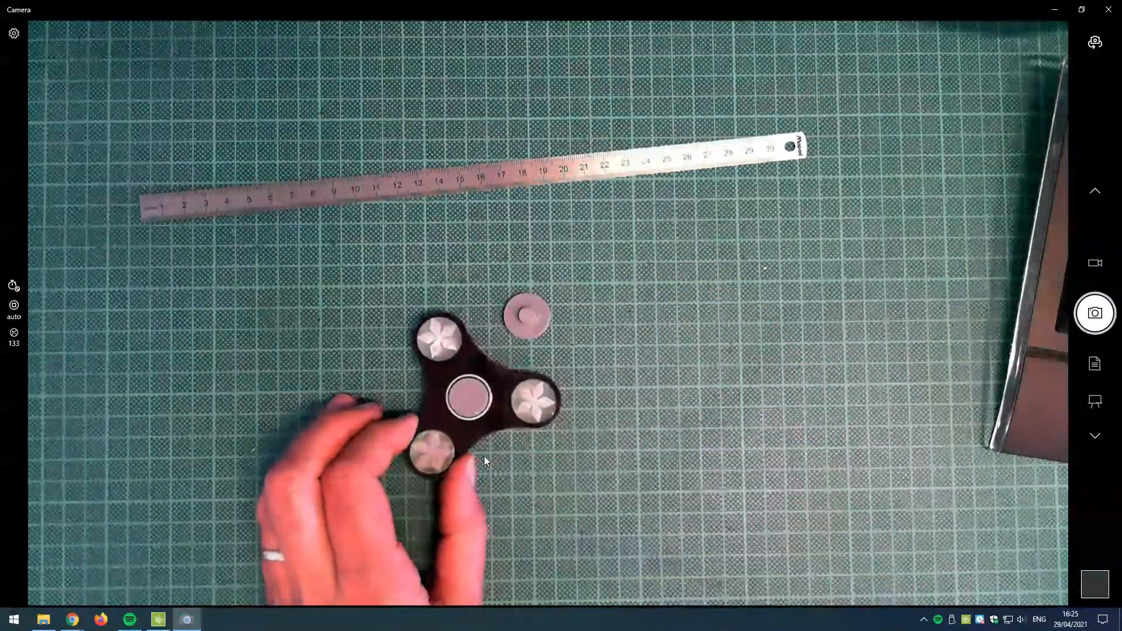
left_click(1054, 10)
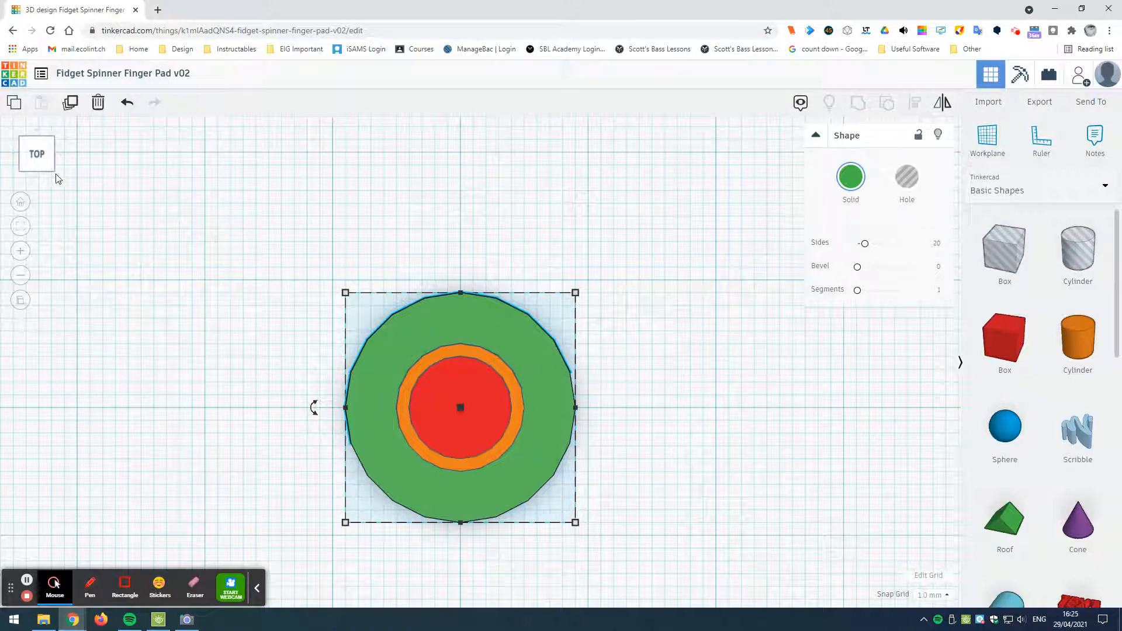
Inspect the heights of the green, orange and red cylinders from the front view
left_click(39, 178)
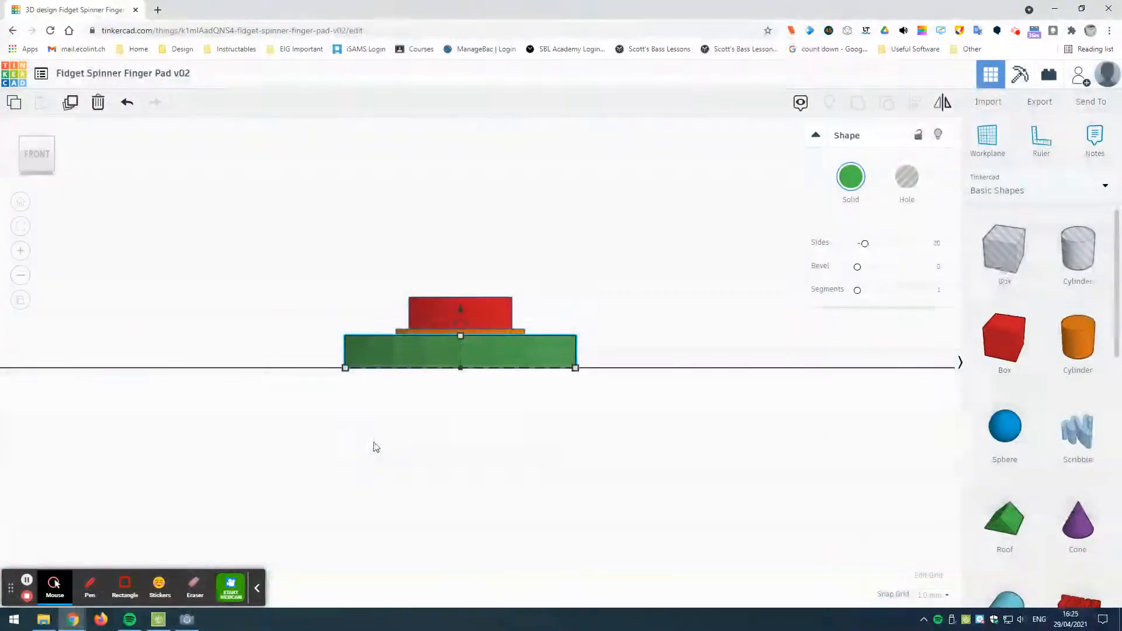
left_click(485, 313)
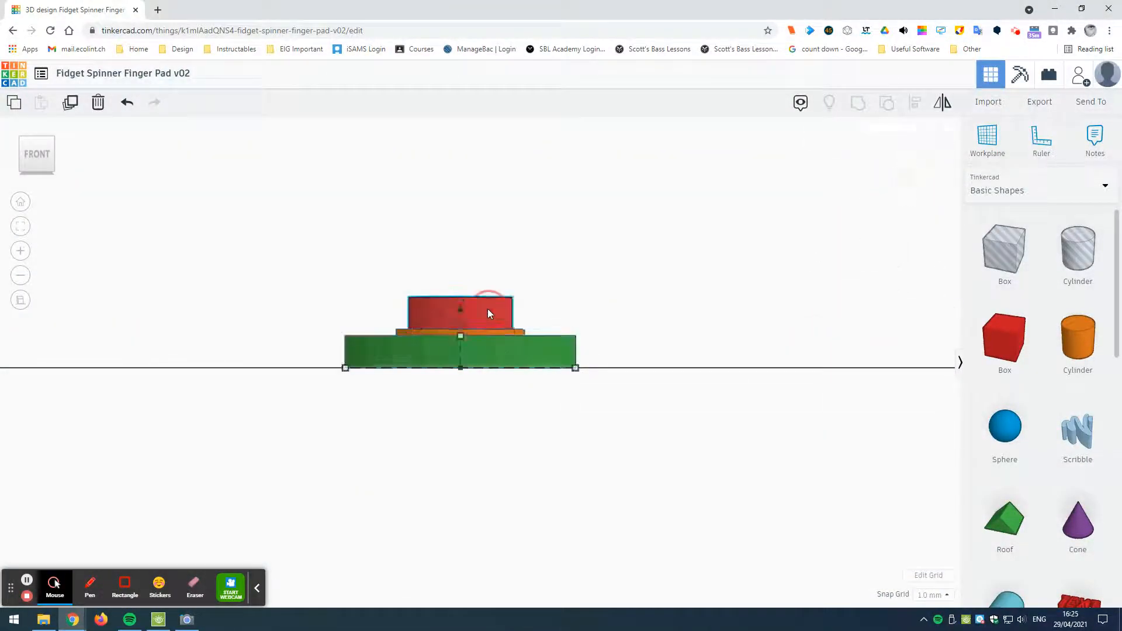
left_click(477, 356)
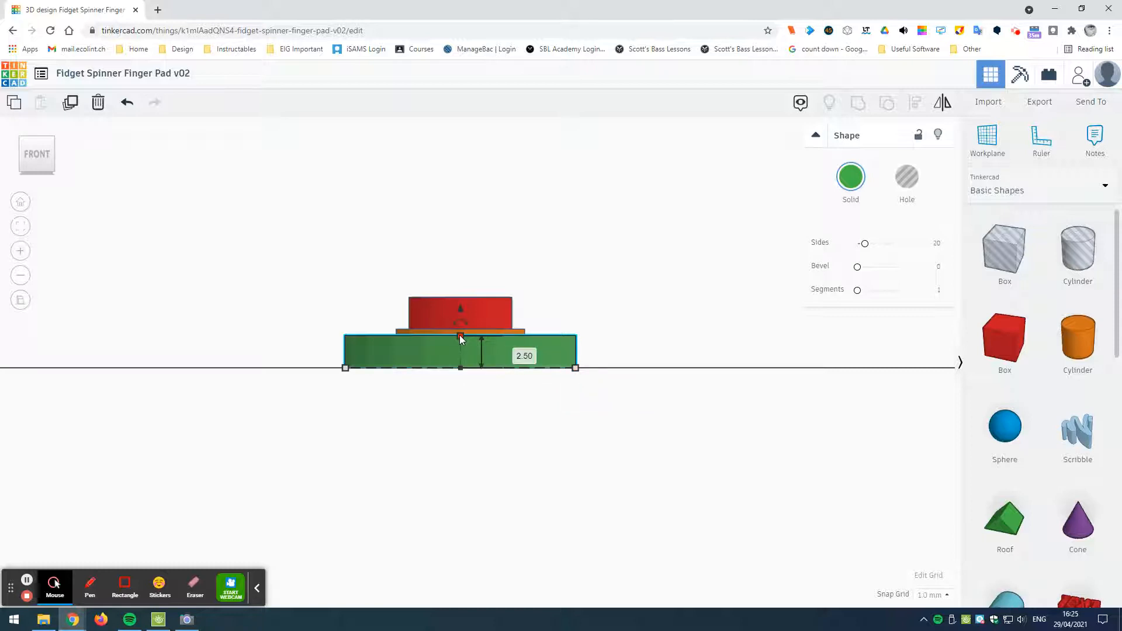
scroll(461, 332, "up", 3)
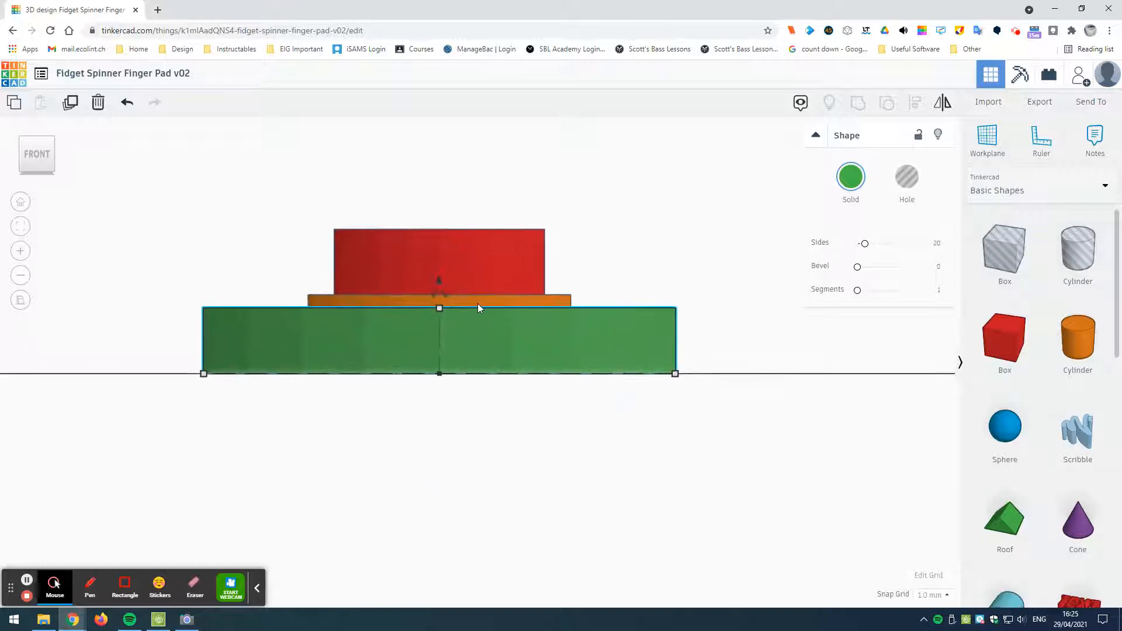
left_click(481, 300)
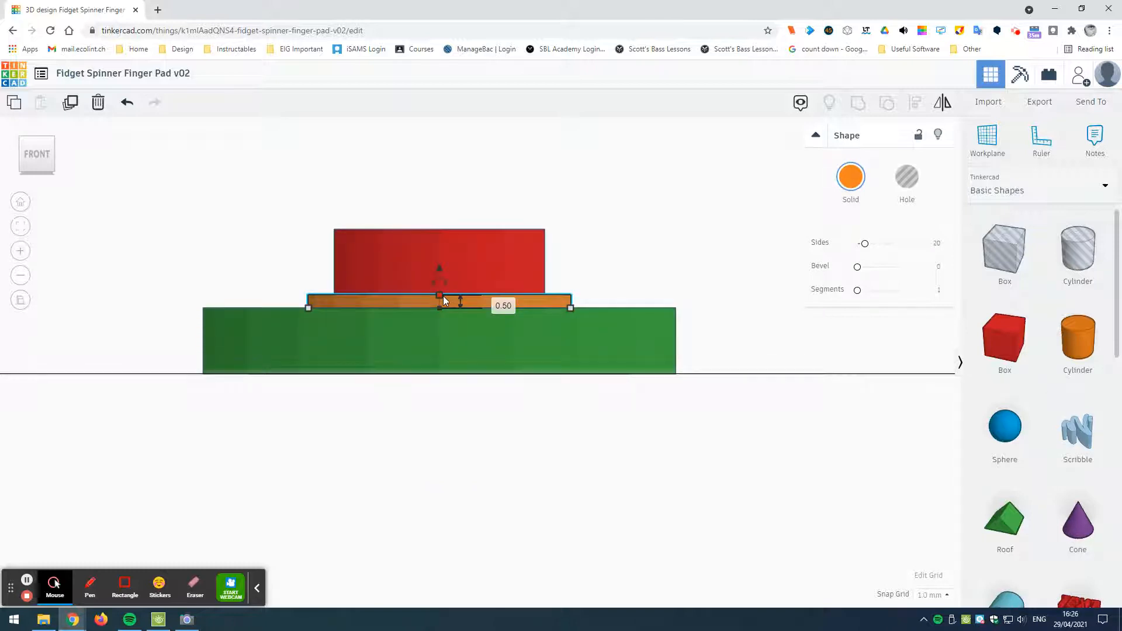
left_click(501, 264)
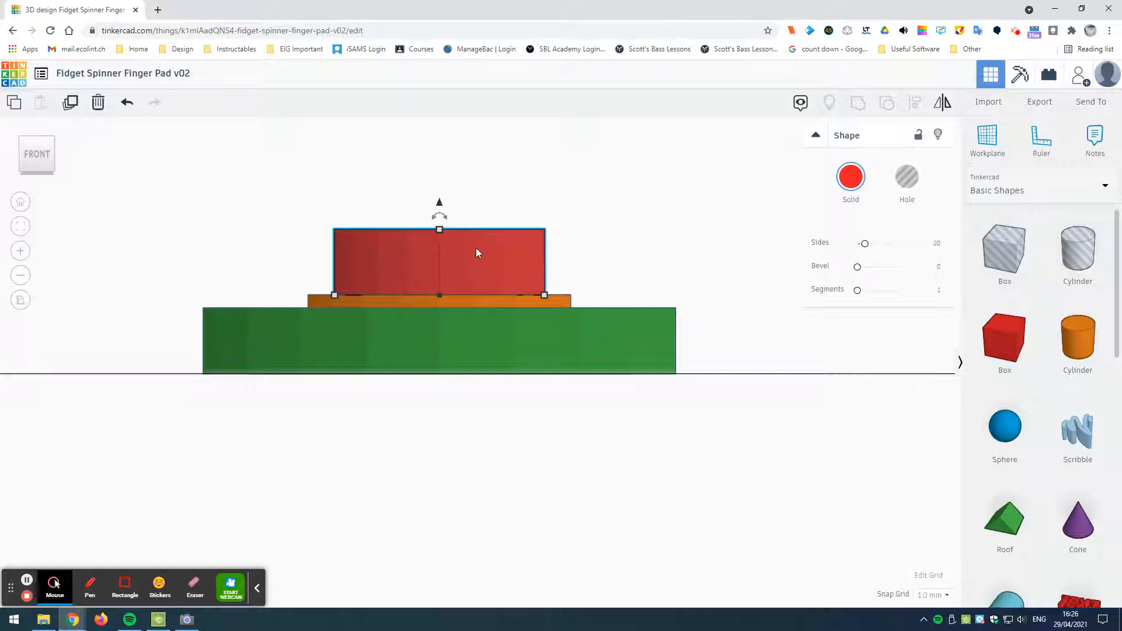
From the top view, move the red and orange cylinders 20 mm each to opposite sides of the green cylinder
left_click(37, 132)
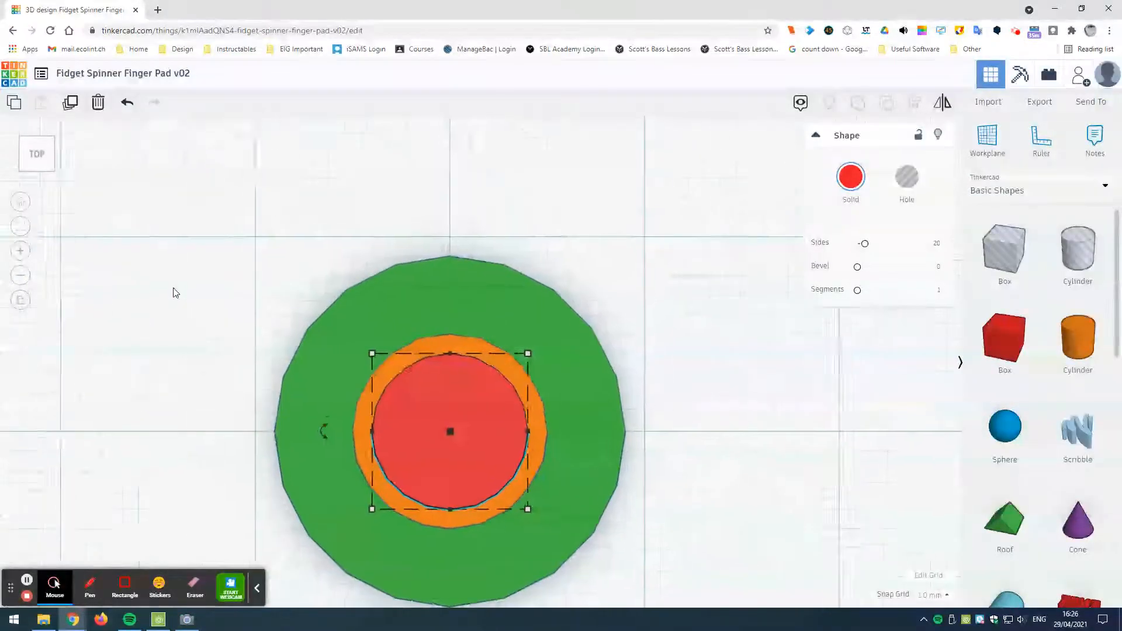
scroll(374, 397, "down", 2)
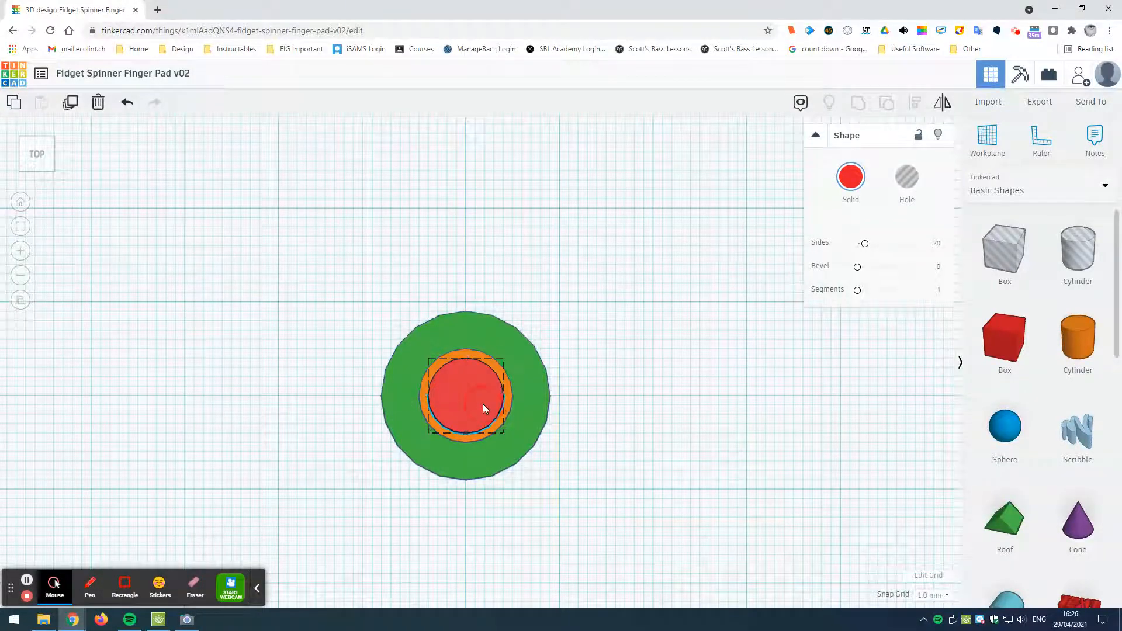
left_click_drag(483, 404, 667, 407)
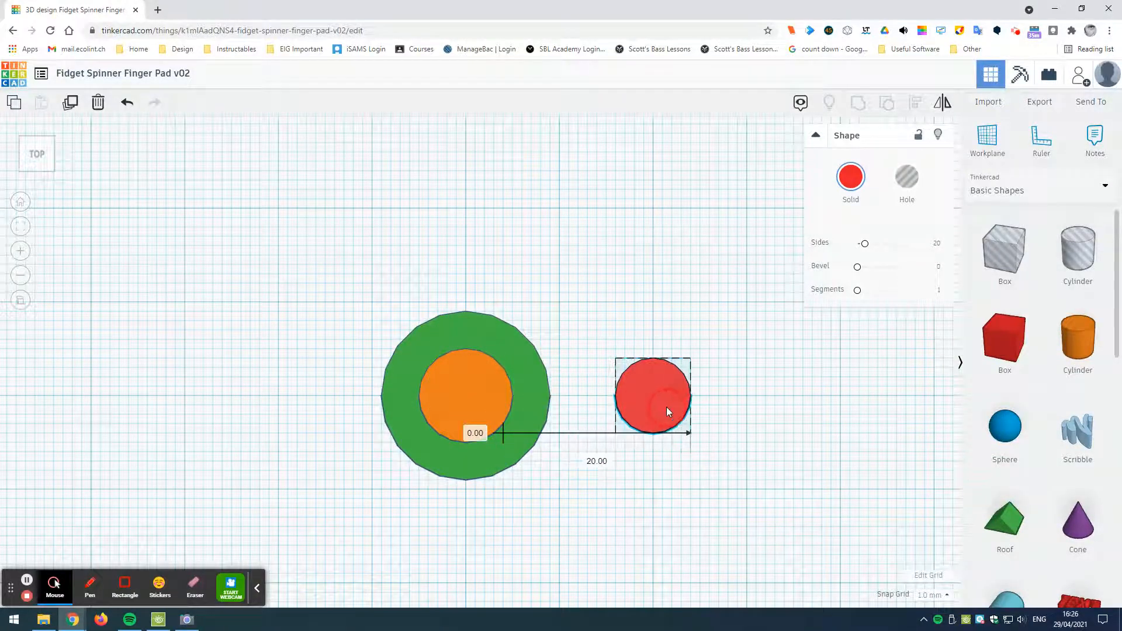
left_click(476, 402)
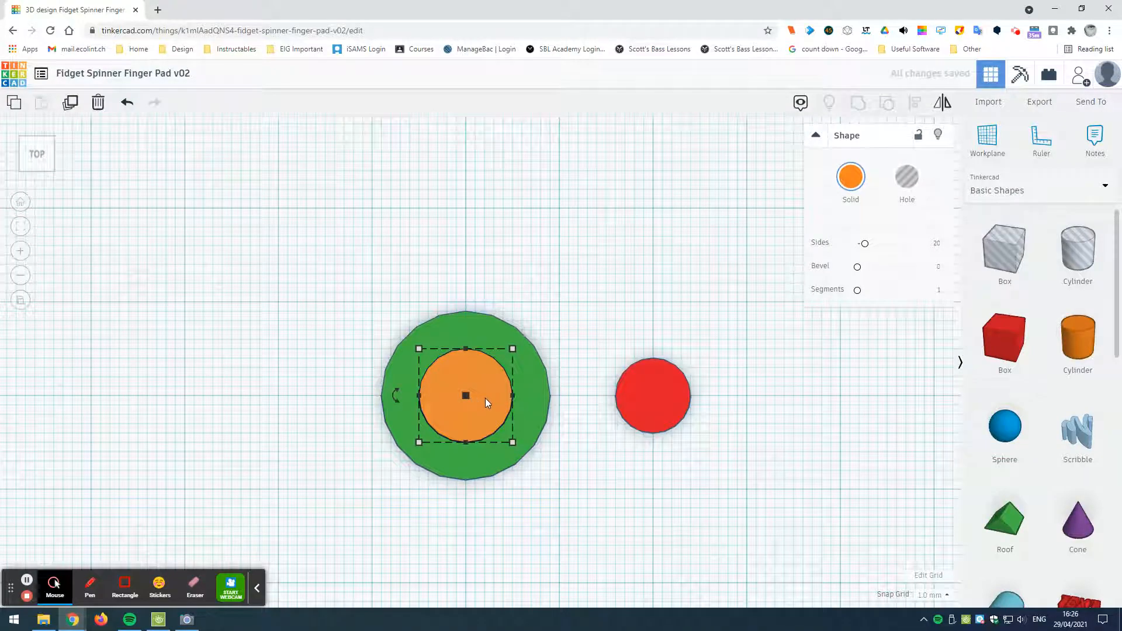
left_click_drag(477, 402, 296, 404)
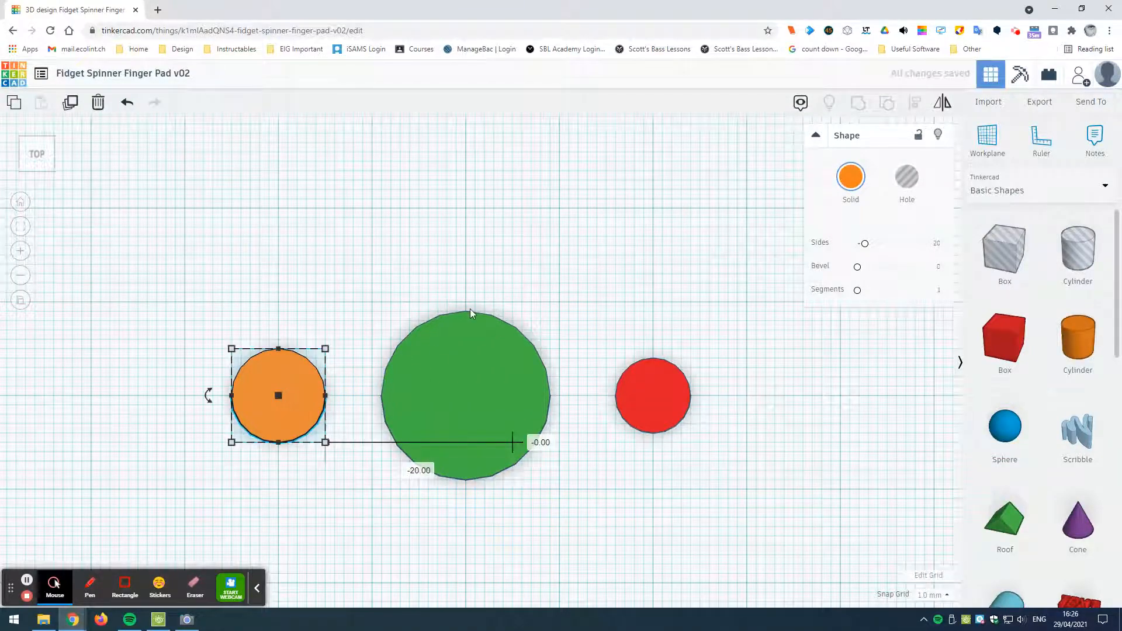
Inspect the green cylinder's height from the front view with all three cylinders apart
left_click(488, 385)
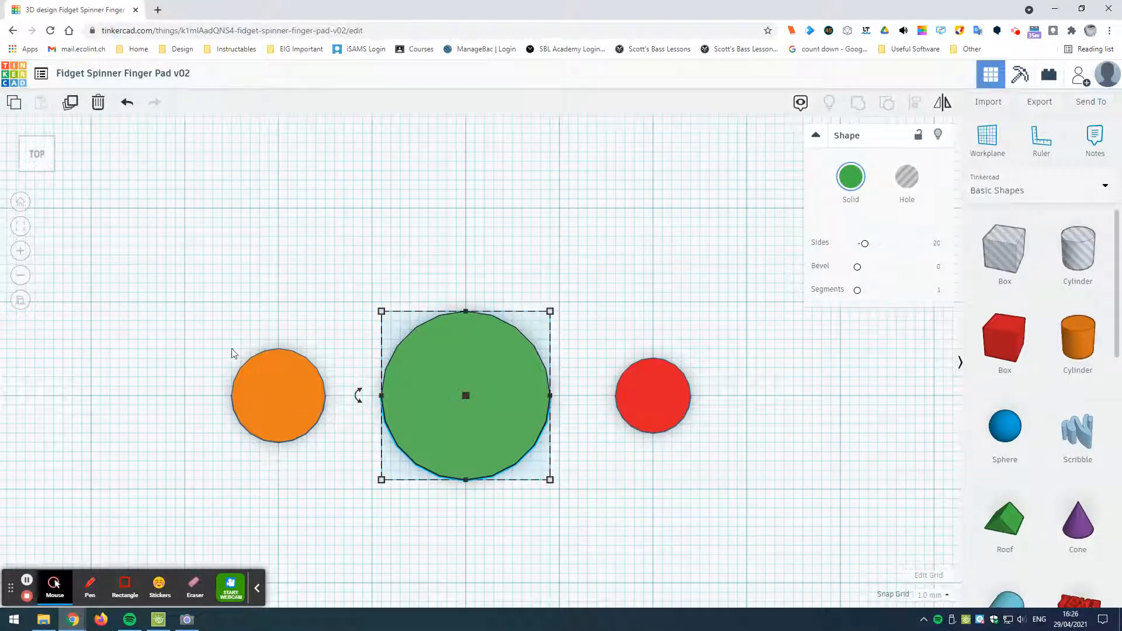
left_click(37, 176)
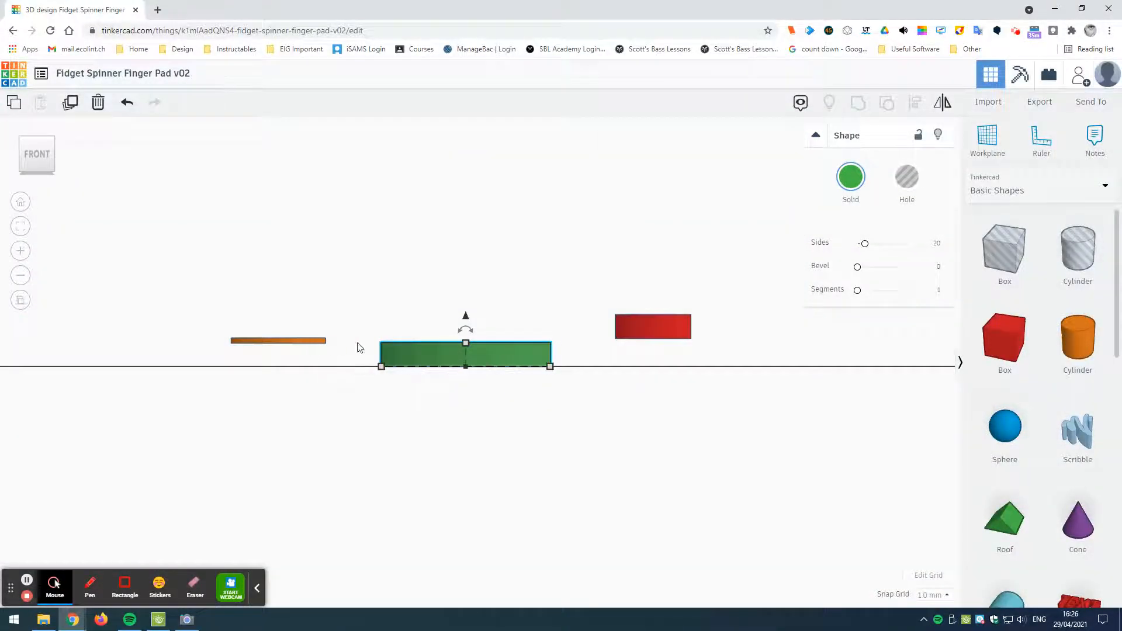
scroll(439, 342, "up", 3)
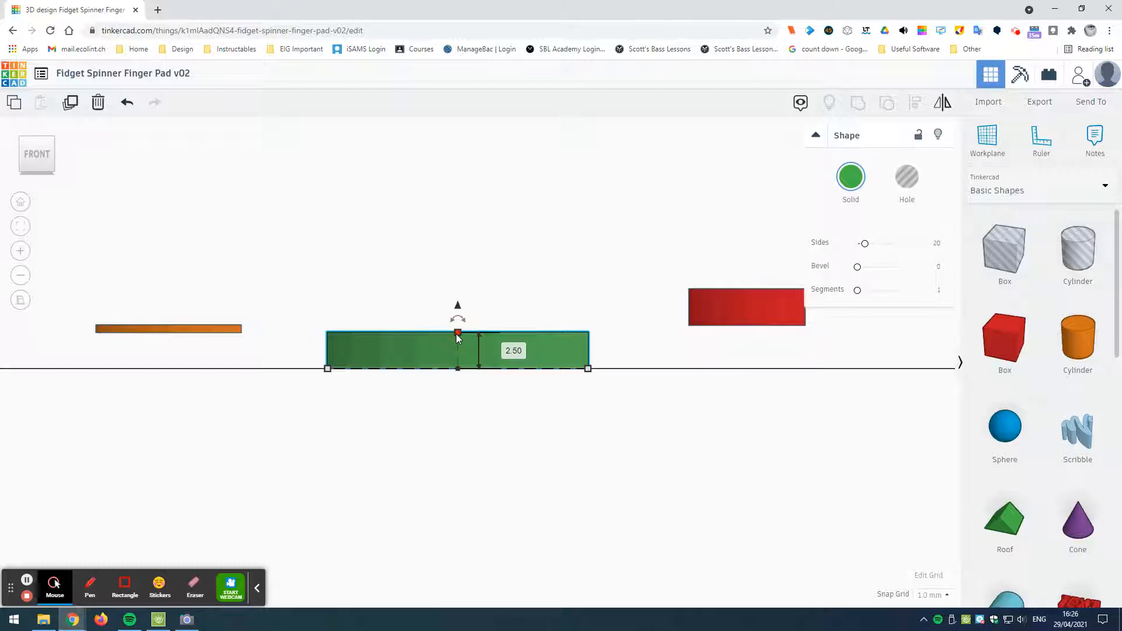
Set the snap grid to 0.5 mm and position the orange cylinder 2.5 mm above the workplane
left_click(228, 335)
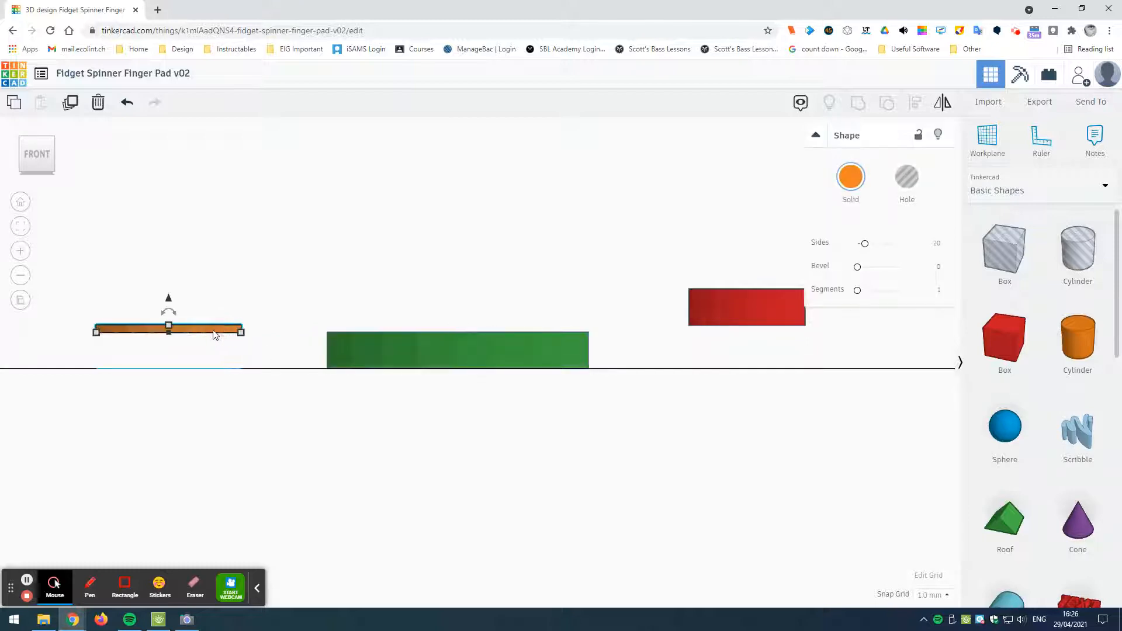
left_click(169, 301)
mouse_move(169, 301)
left_mouse_down()
mouse_move(168, 336)
mouse_move(168, 301)
left_mouse_up()
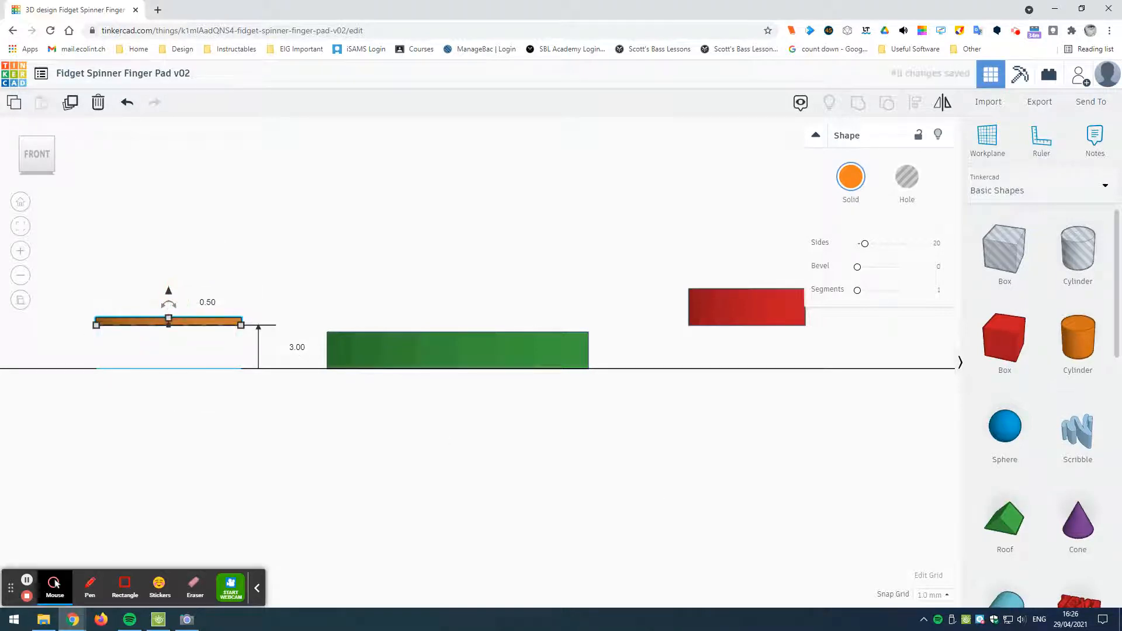
left_click(933, 595)
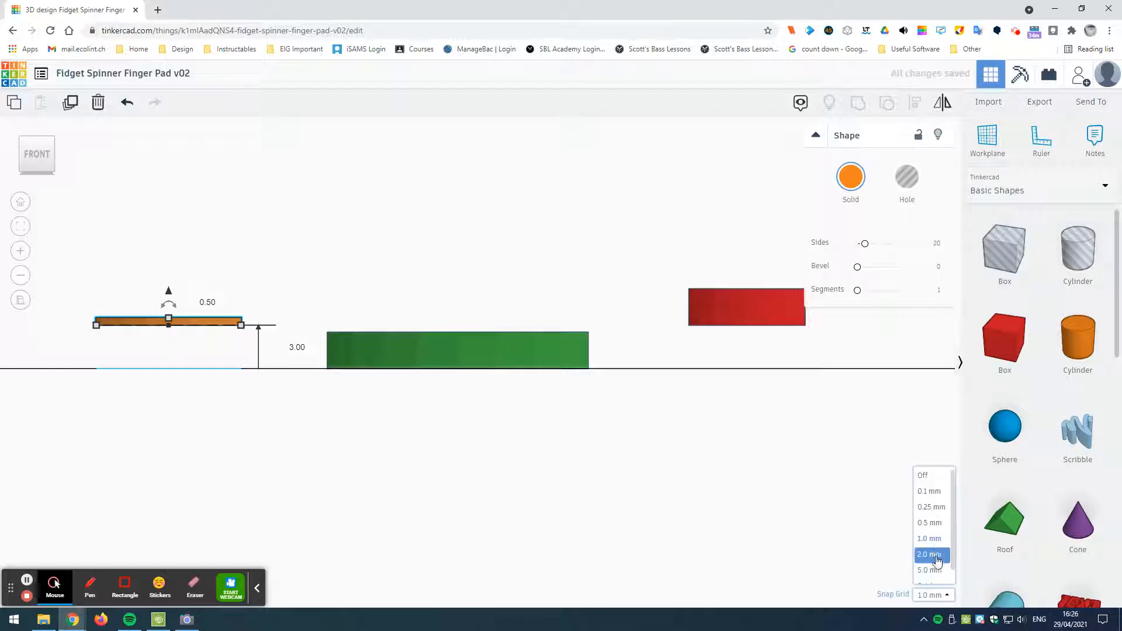
left_click(930, 523)
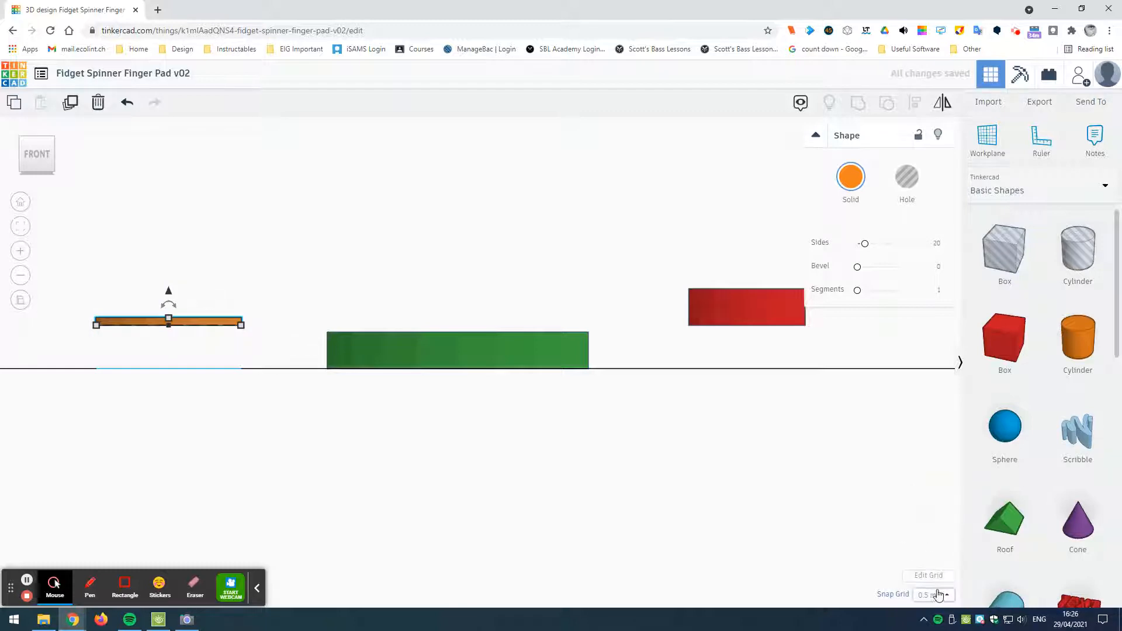
left_click_drag(168, 295, 170, 304)
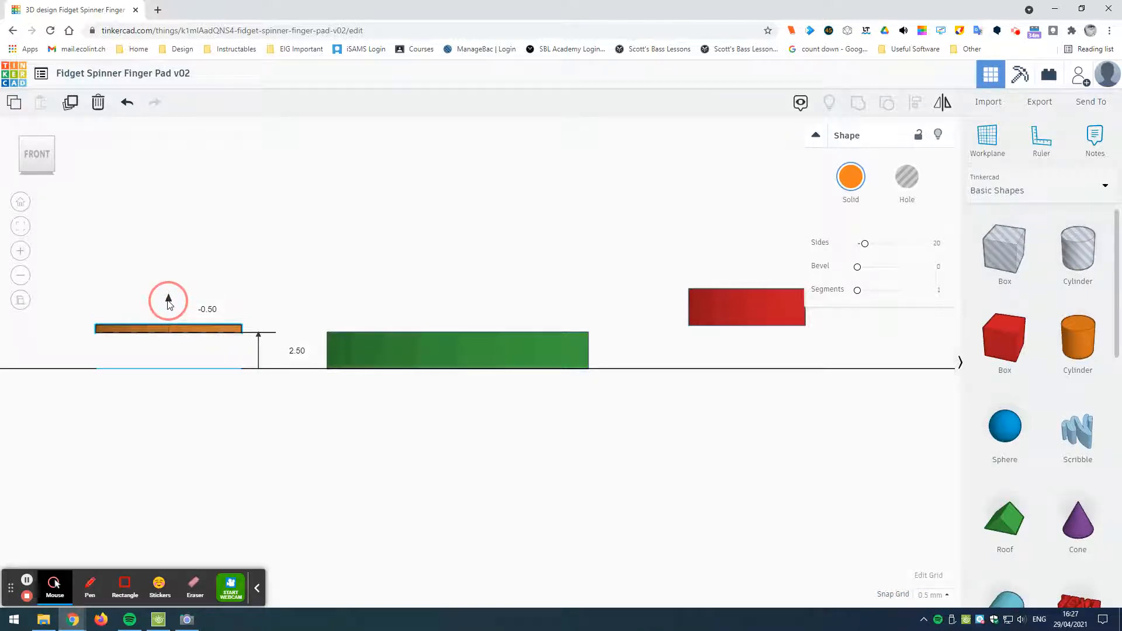
Compare how far the green, orange and red cylinders sit above the workplane
left_click(409, 353)
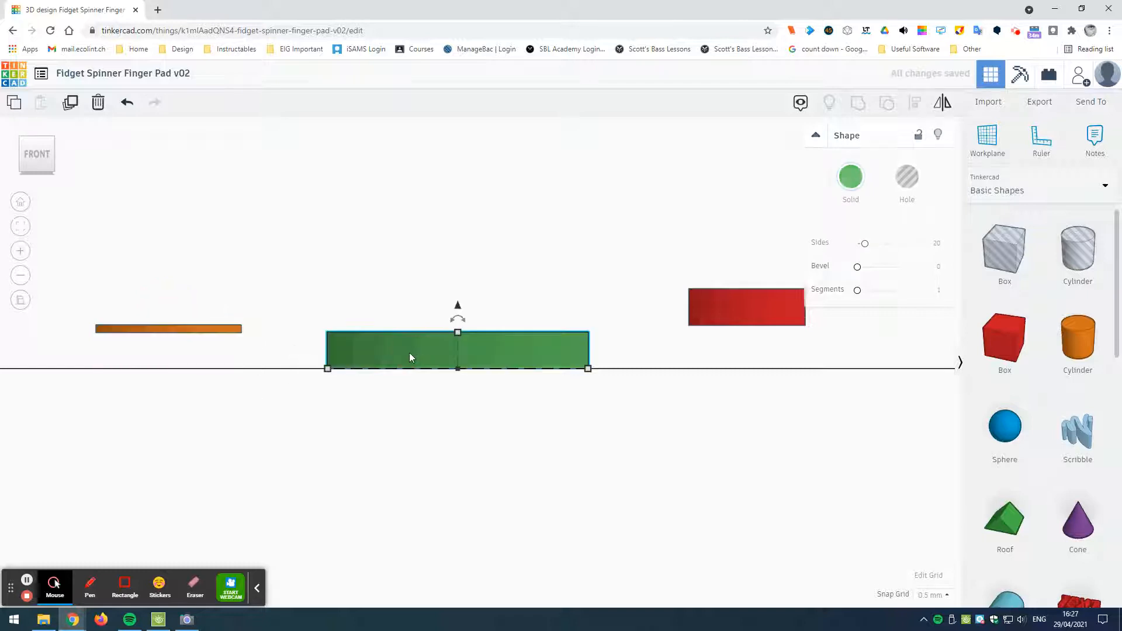
left_click(200, 330)
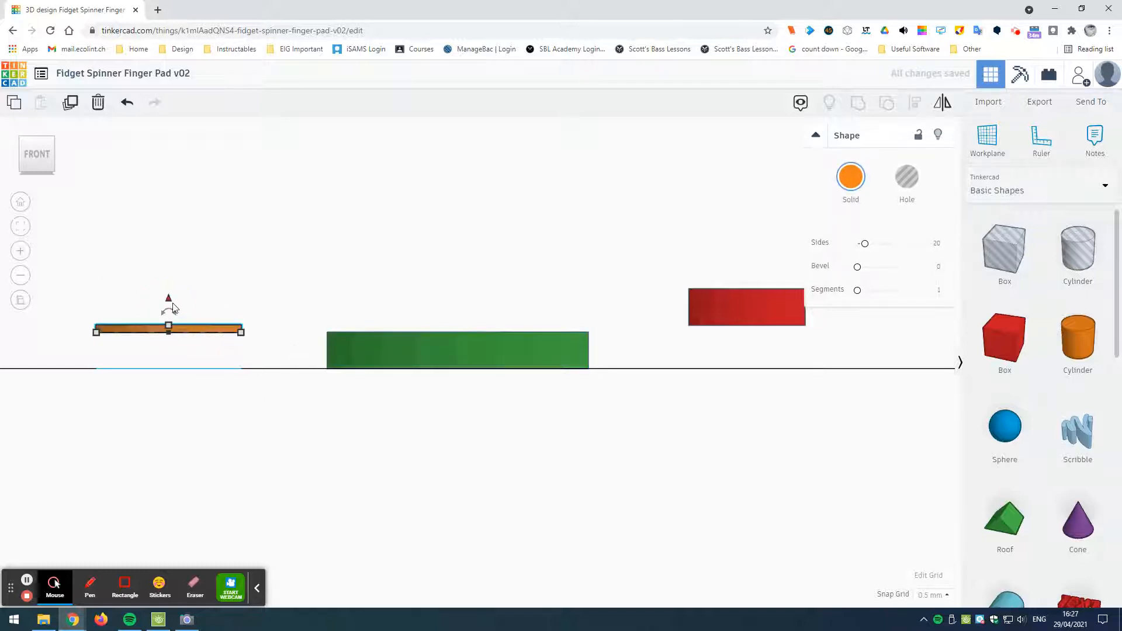
left_click_drag(170, 303, 170, 307)
left_click(750, 303)
left_click(747, 263)
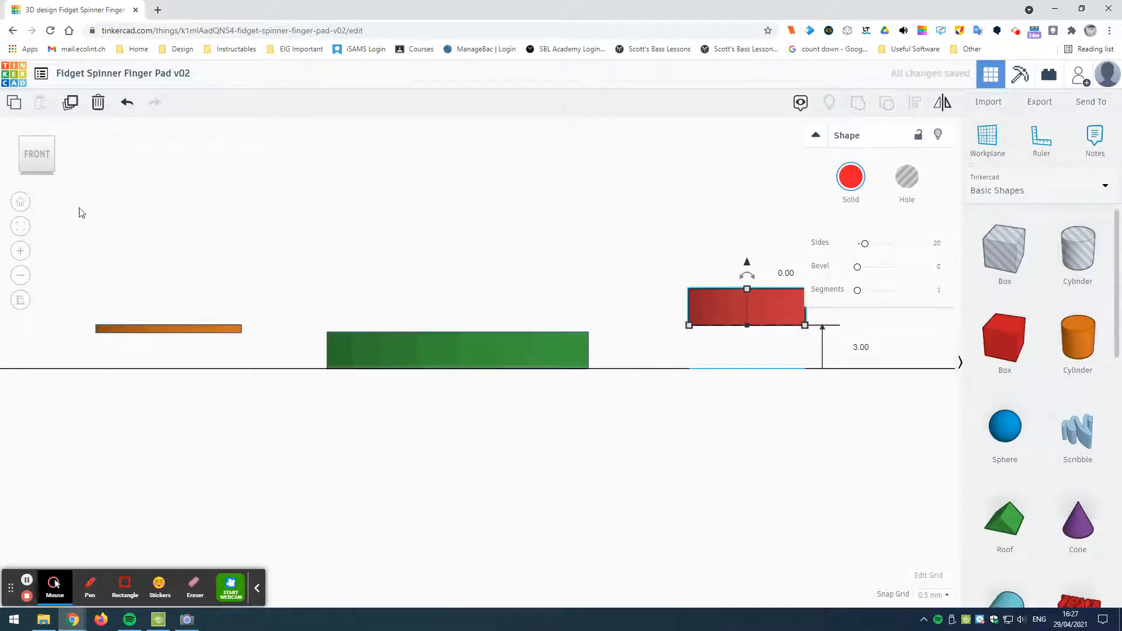
Move the orange cylinder 20 mm back onto the centre of the green cylinder and the red cylinder back over the orange one
left_click(228, 327)
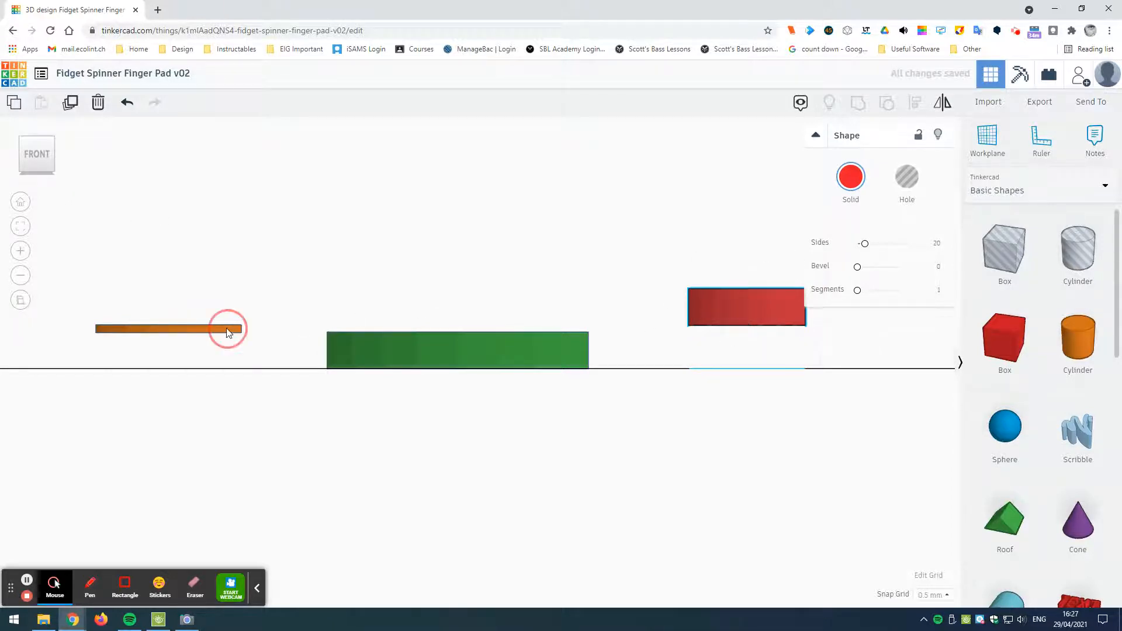
left_click_drag(198, 336, 484, 341)
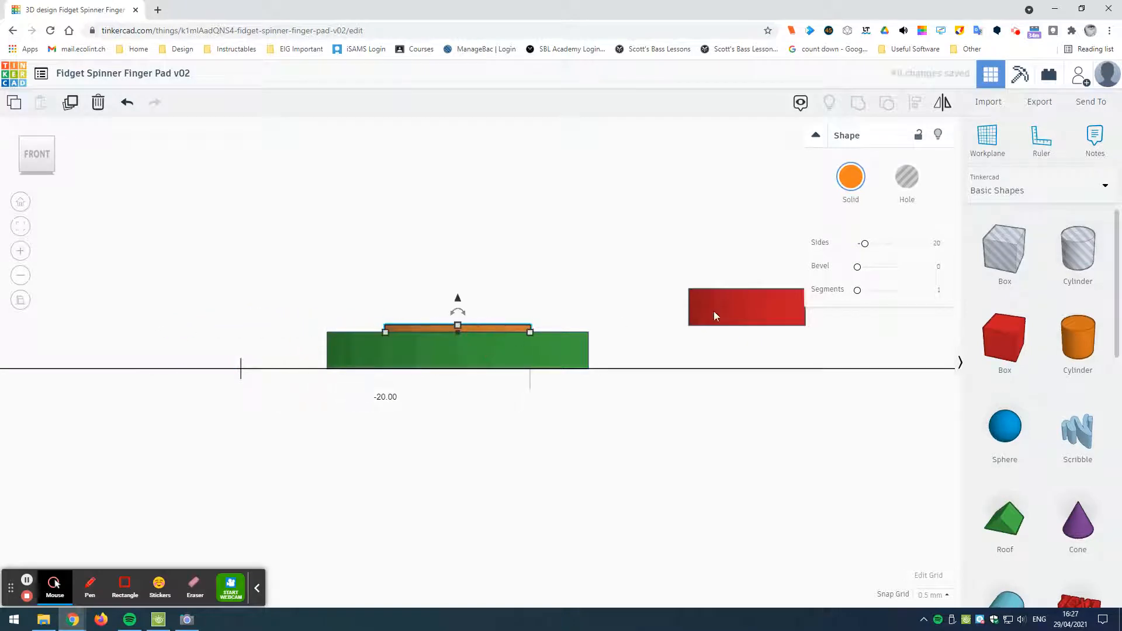
left_click_drag(746, 311, 543, 303)
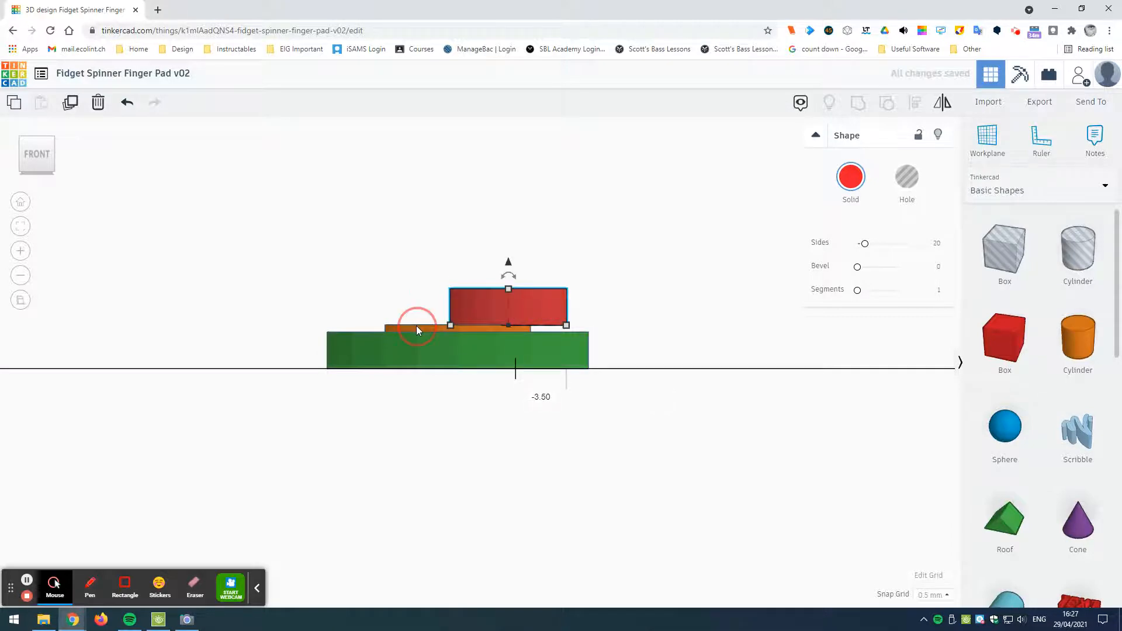
Try shifting the orange and red cylinders out of alignment over the green base, and undo the last three moves
left_click(412, 327)
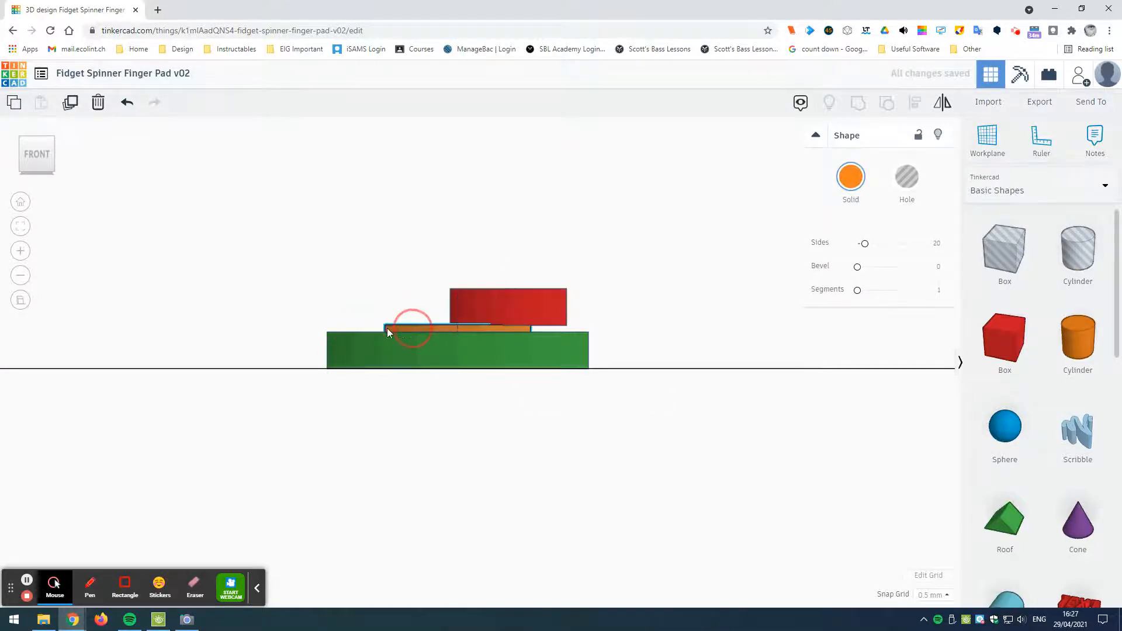
left_click_drag(387, 328, 293, 328)
left_click_drag(529, 321, 492, 323)
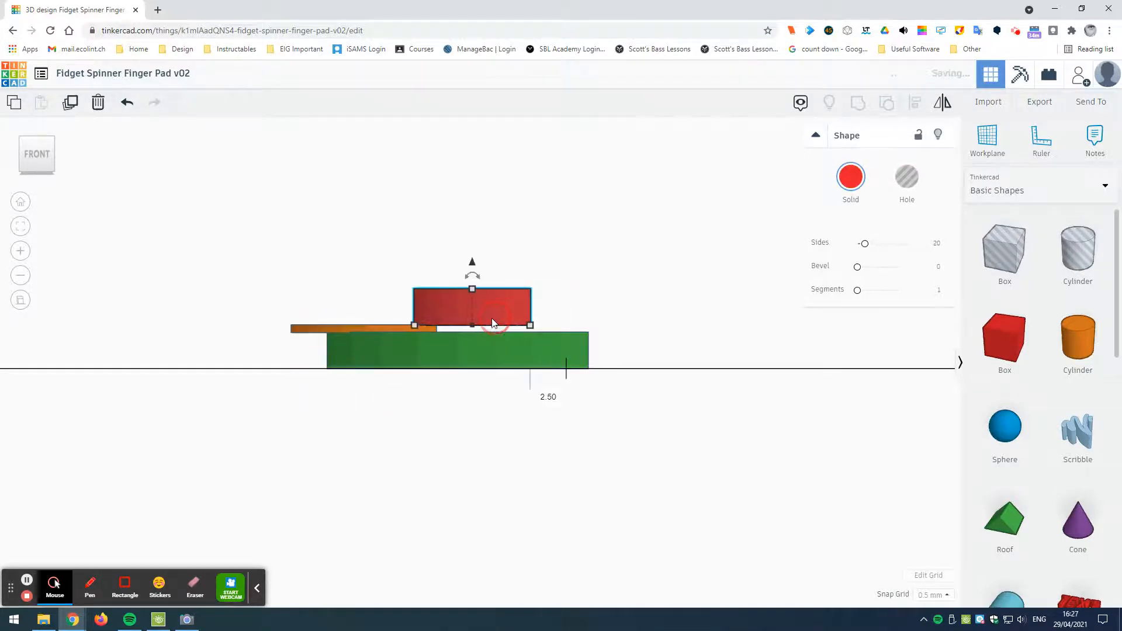
left_click(127, 103)
left_click(127, 103)
left_click(127, 103)
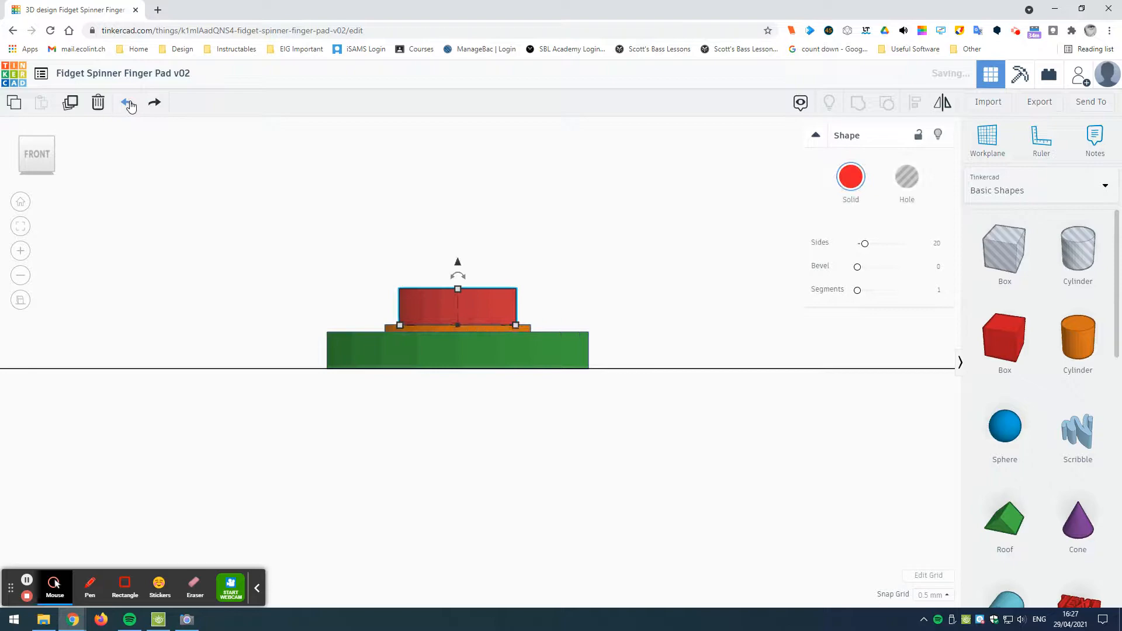
From the top view, select all three cylinders and group them into one finger pad
left_click(35, 139)
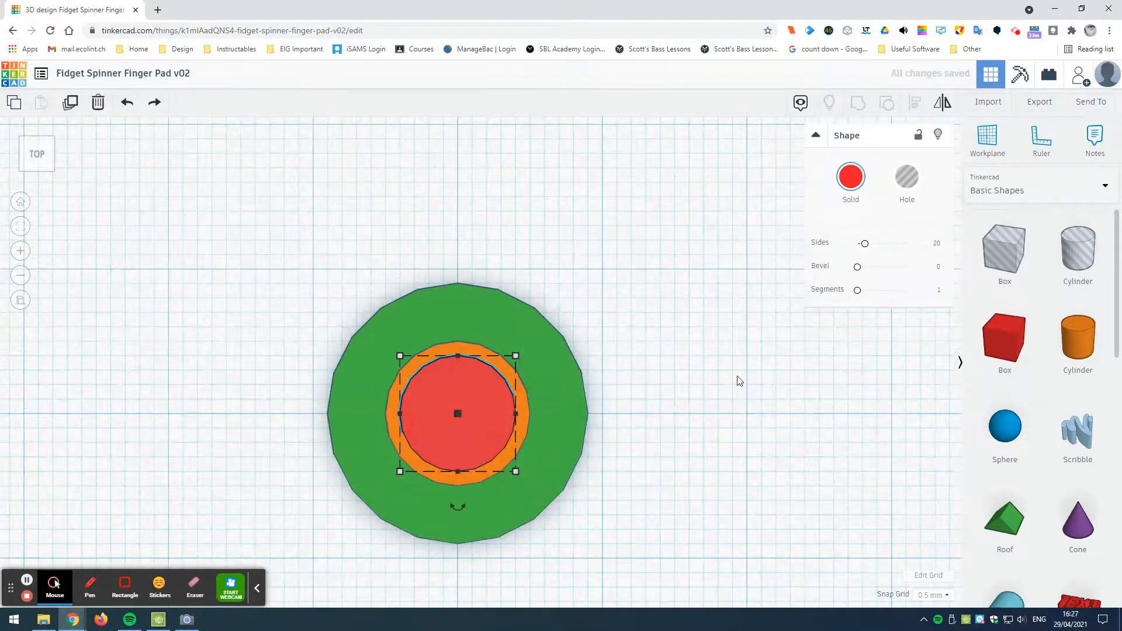
left_click(700, 383)
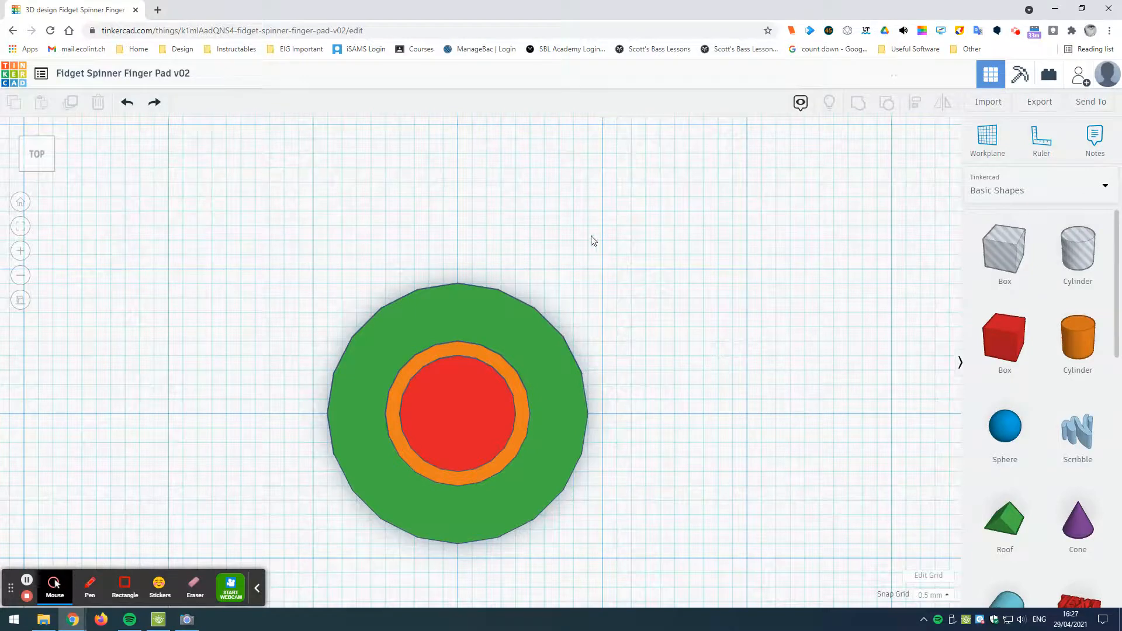
left_click_drag(279, 220, 663, 570)
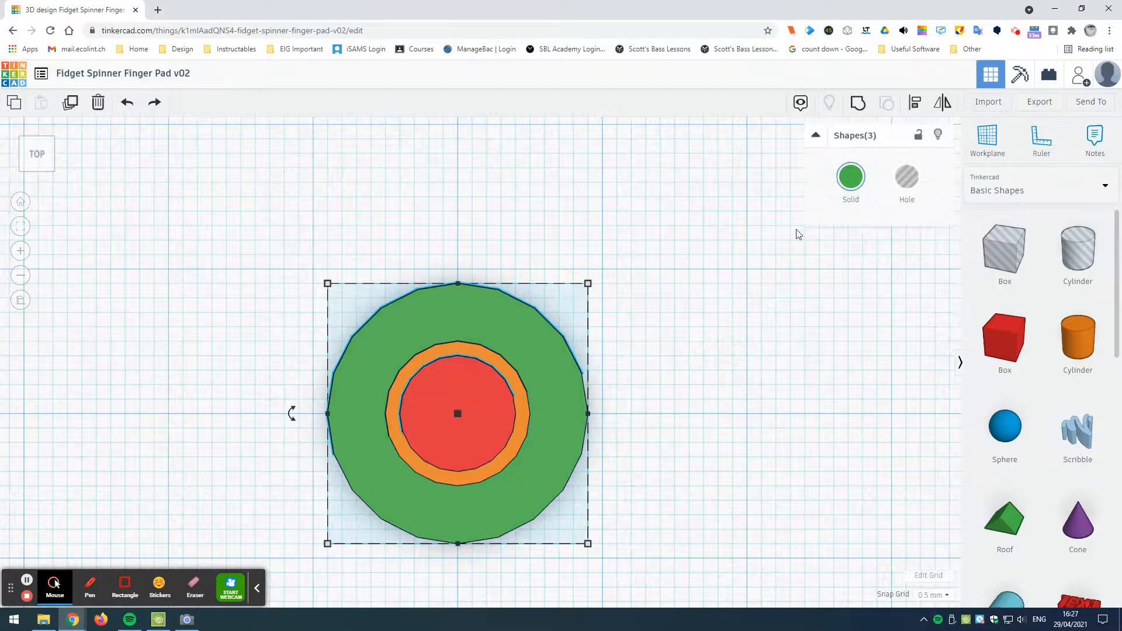
left_click(858, 103)
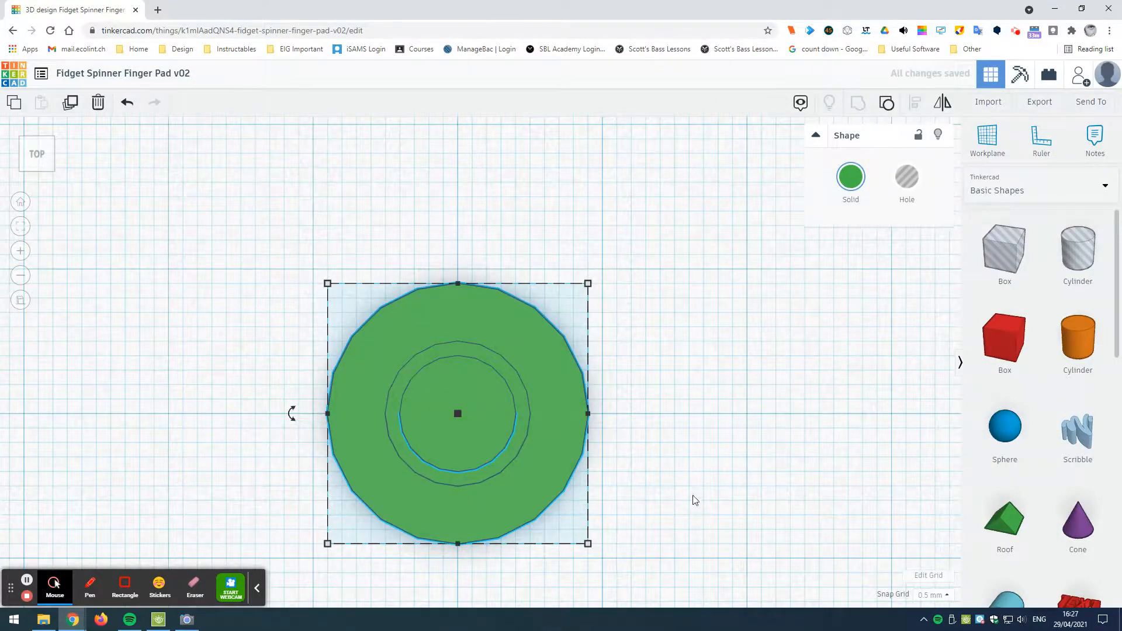
Clear the selection, check the grouped finger pad in an angled view and open the design's export options
left_click(678, 490)
right_click_drag(672, 503, 587, 416)
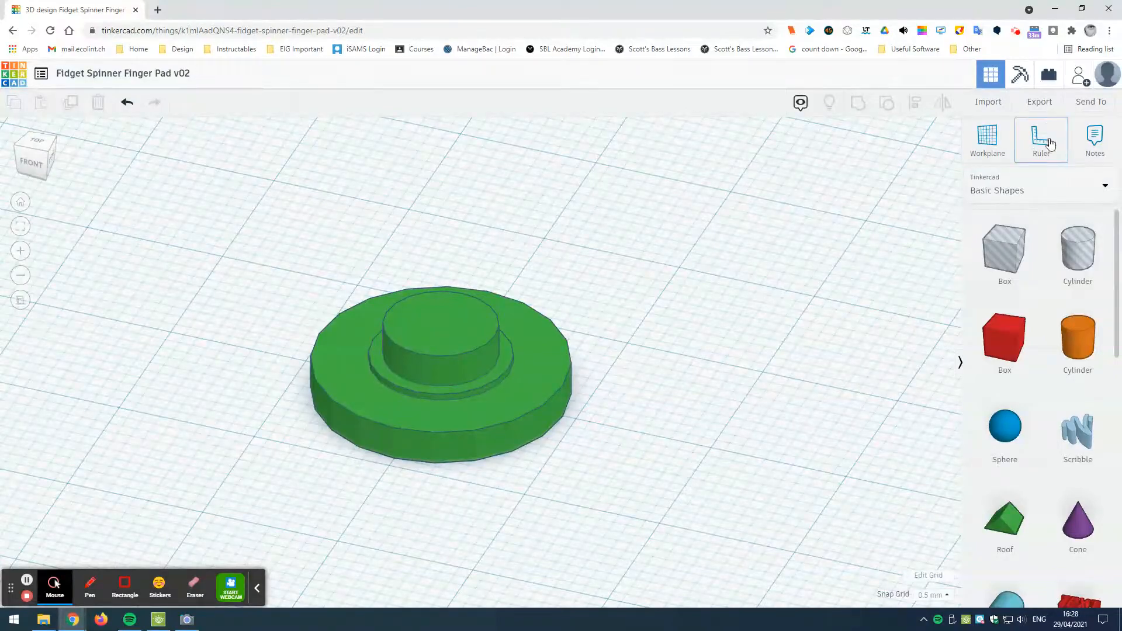
left_click(1040, 102)
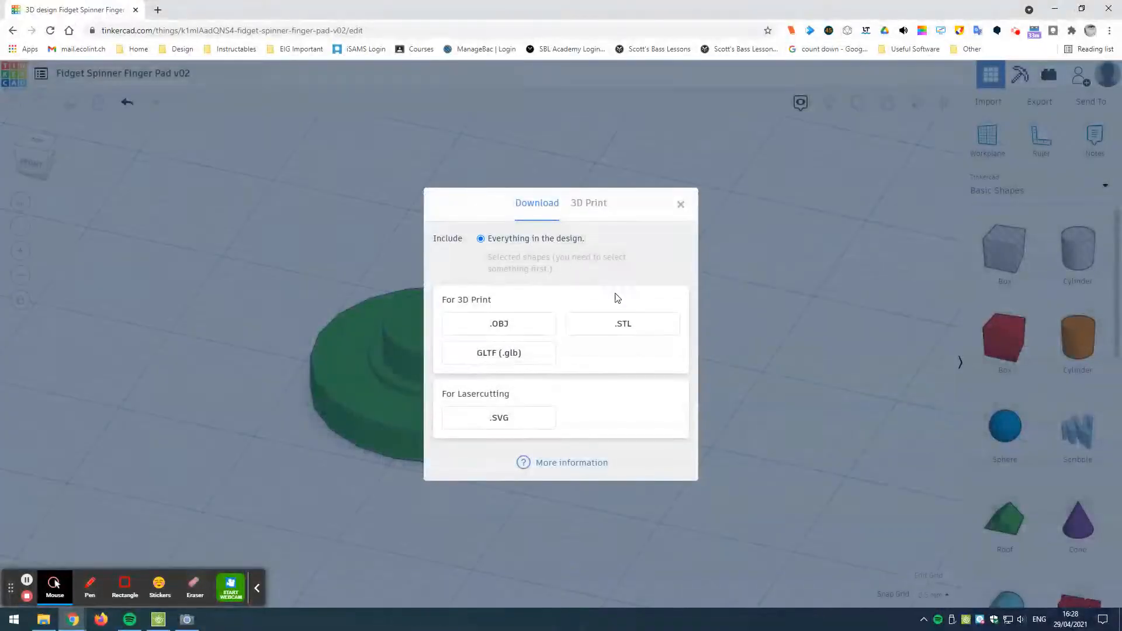